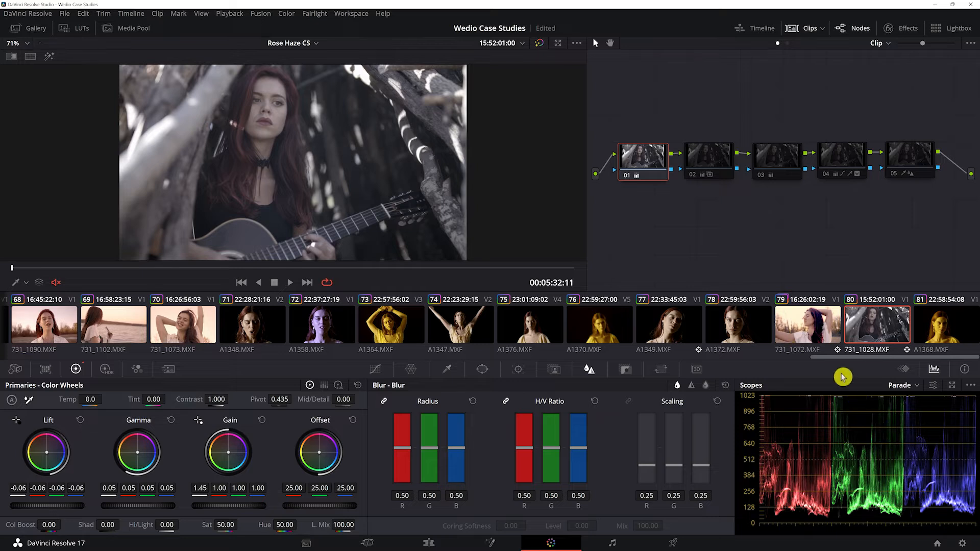
- Enable node 02 and open its key output settings
click(716, 159)
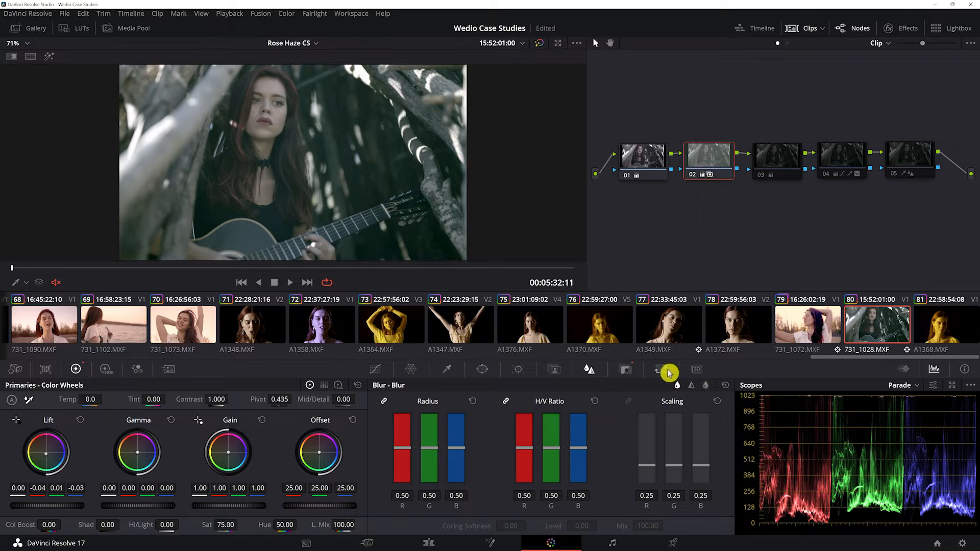
click(626, 372)
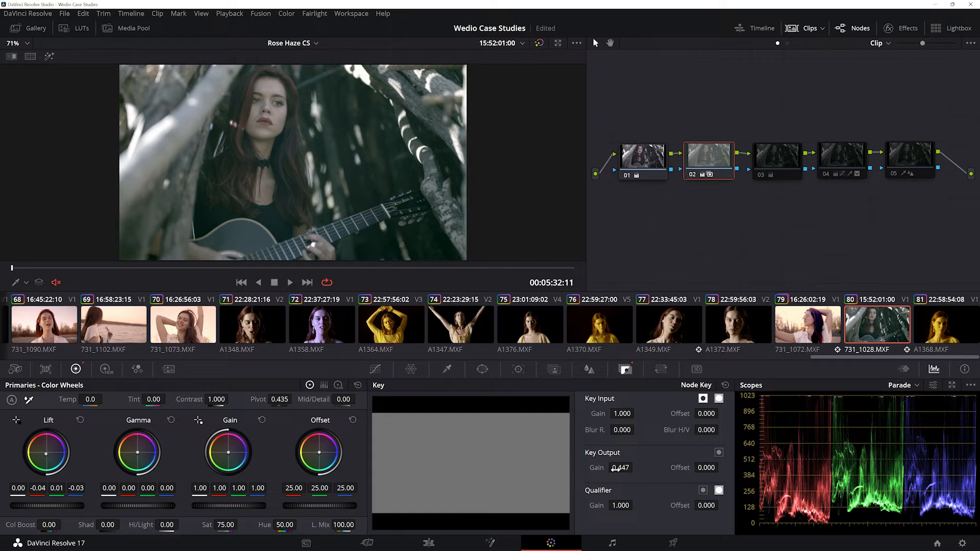
- Reset node 02's key and compare full strength with the reduced key output gain by undoing and redoing the reset
click(725, 387)
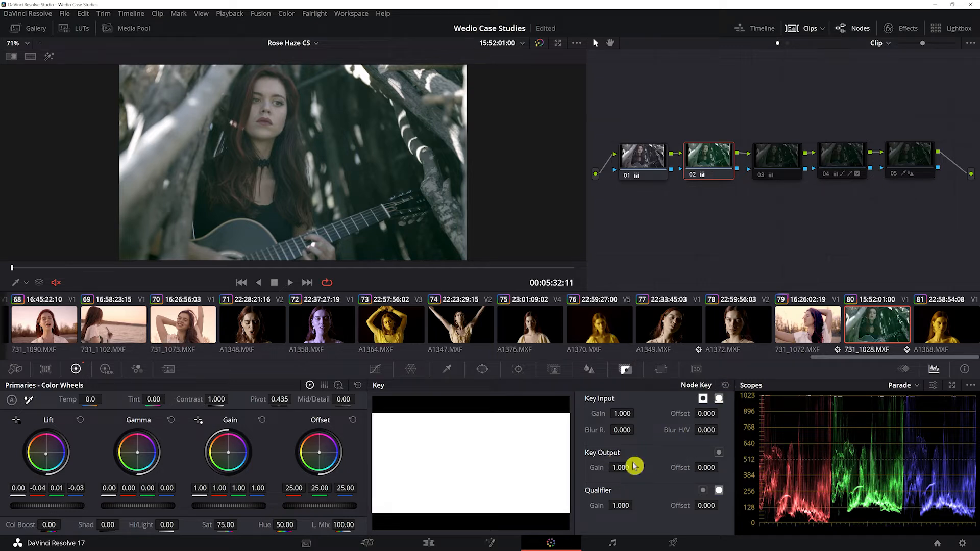
key(ctrl+z)
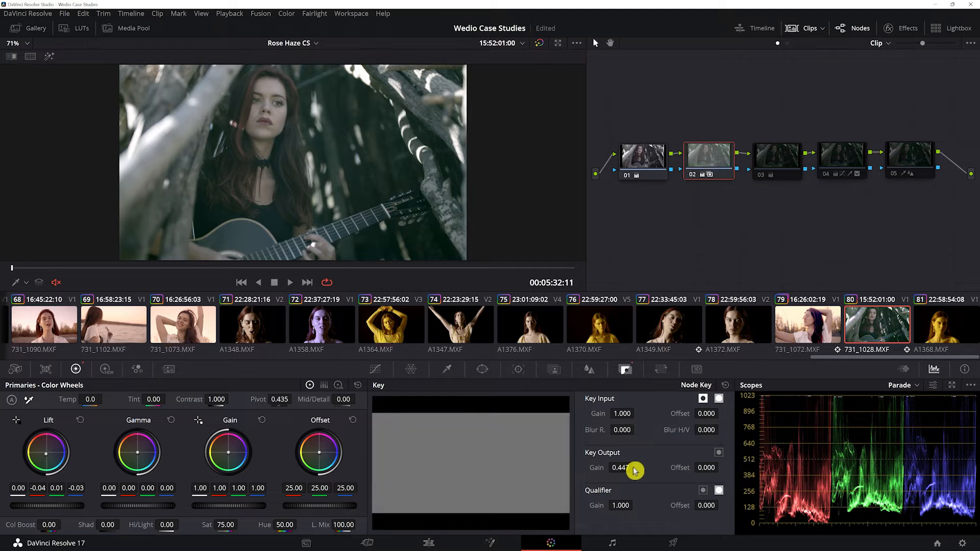
key(ctrl+shift+z)
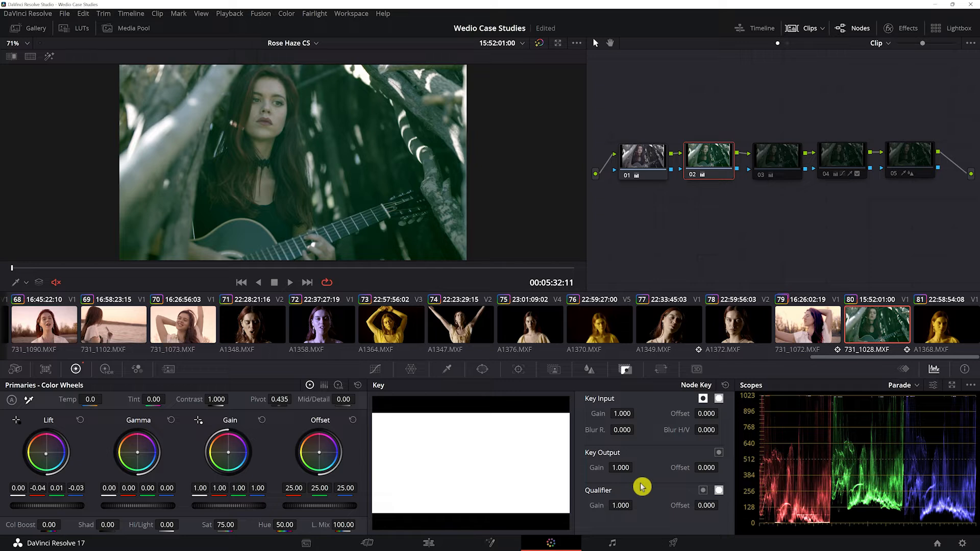
key(ctrl+shift+z)
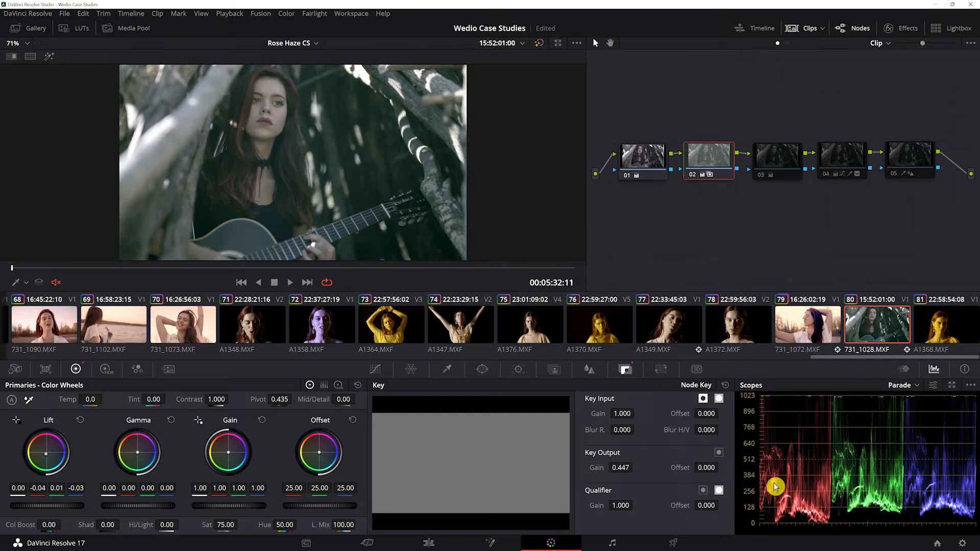
key(ctrl+z)
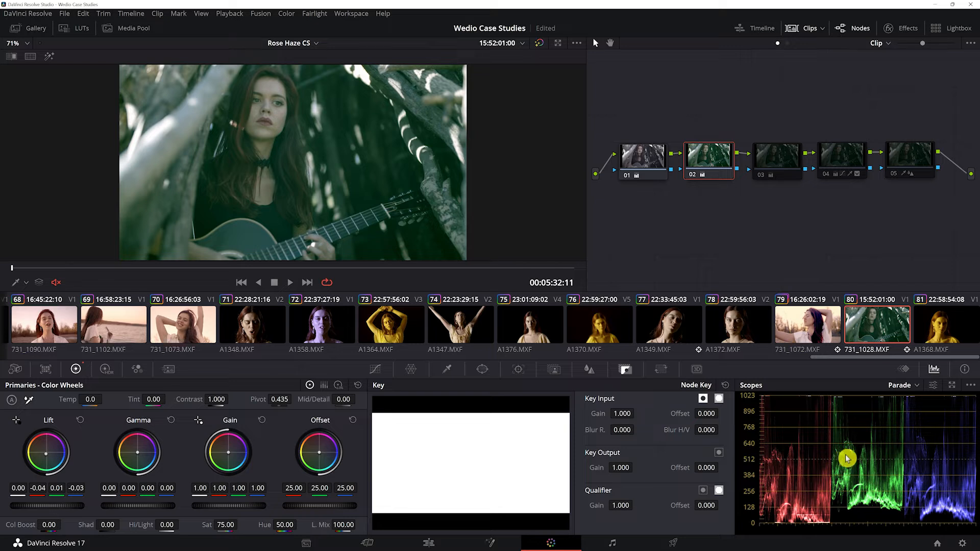
key(ctrl+shift+z)
key(ctrl+z)
key(ctrl+shift+z)
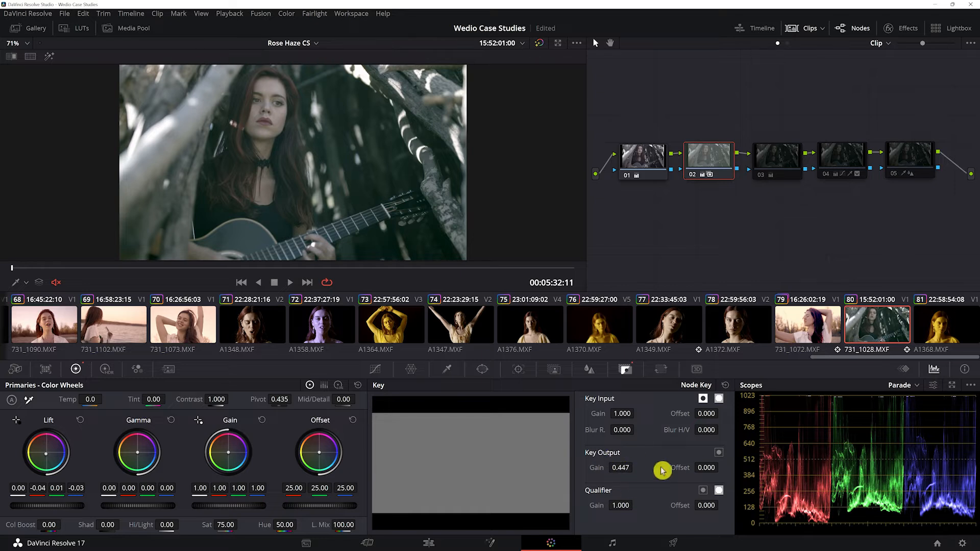
- Switch node 03 on and off repeatedly to compare its effect, leaving it enabled
click(785, 167)
key(ctrl+d)
key(ctrl+d)
key(ctrl+d)
key(ctrl+d)
key(ctrl+d)
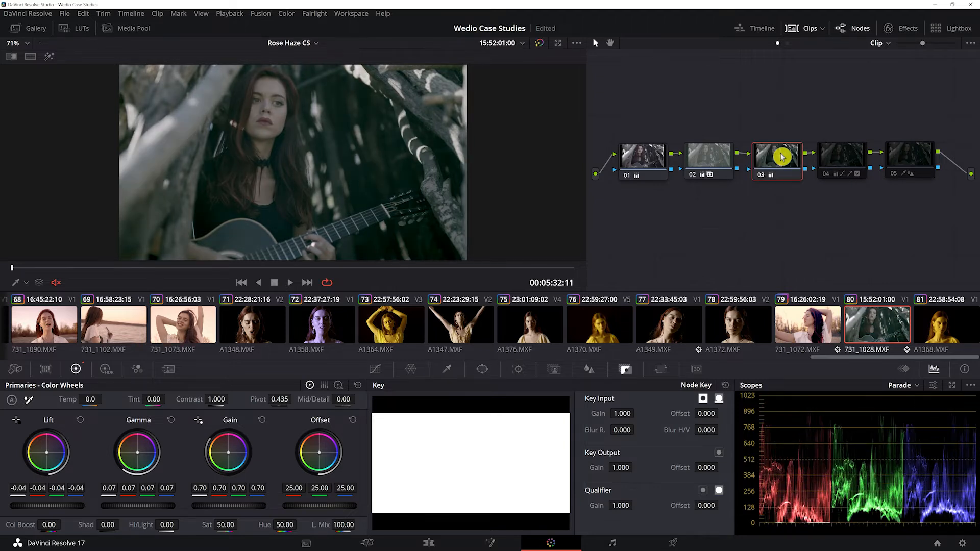
key(ctrl+d)
key(ctrl+d)
key(ctrl+d)
key(ctrl+d)
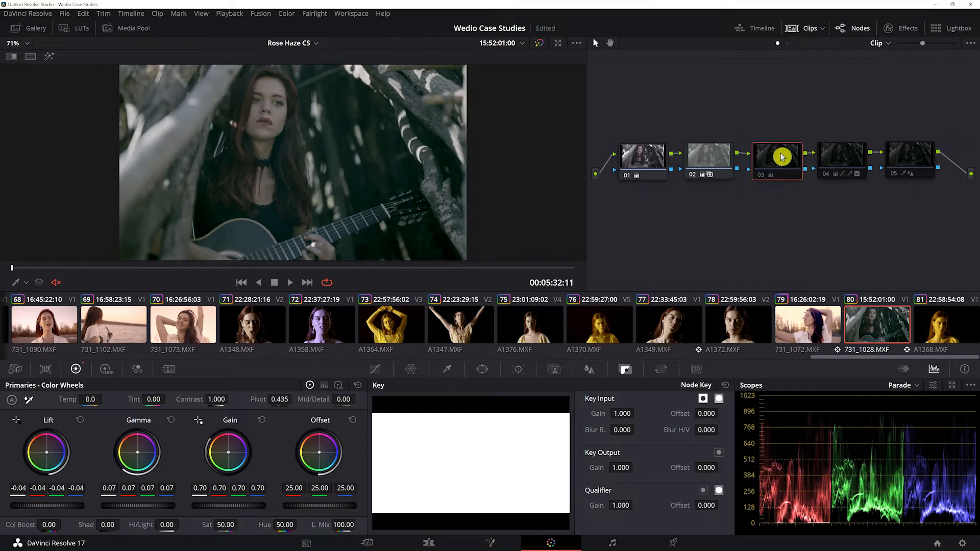
- Enable node 04 and inspect its circular power window and HSL qualifier settings
click(849, 157)
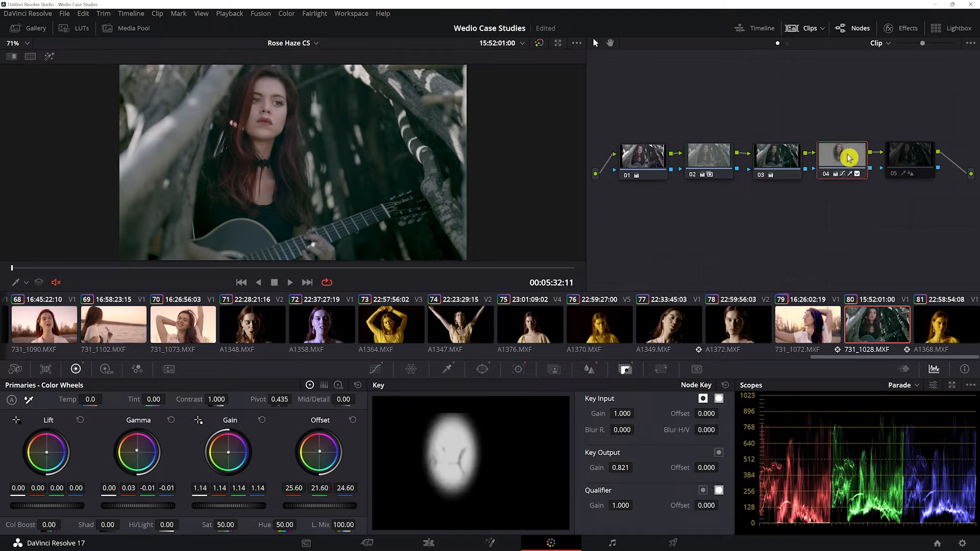
click(483, 369)
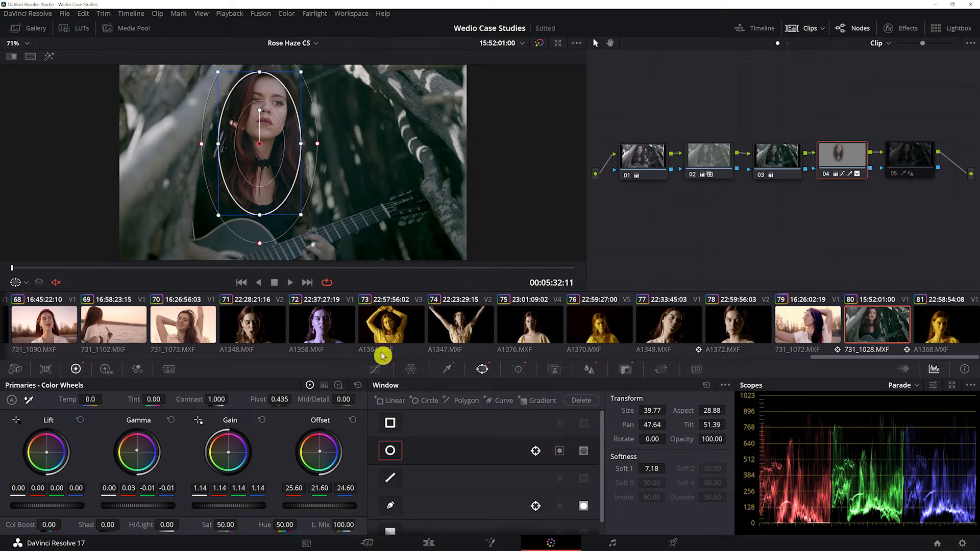
click(446, 370)
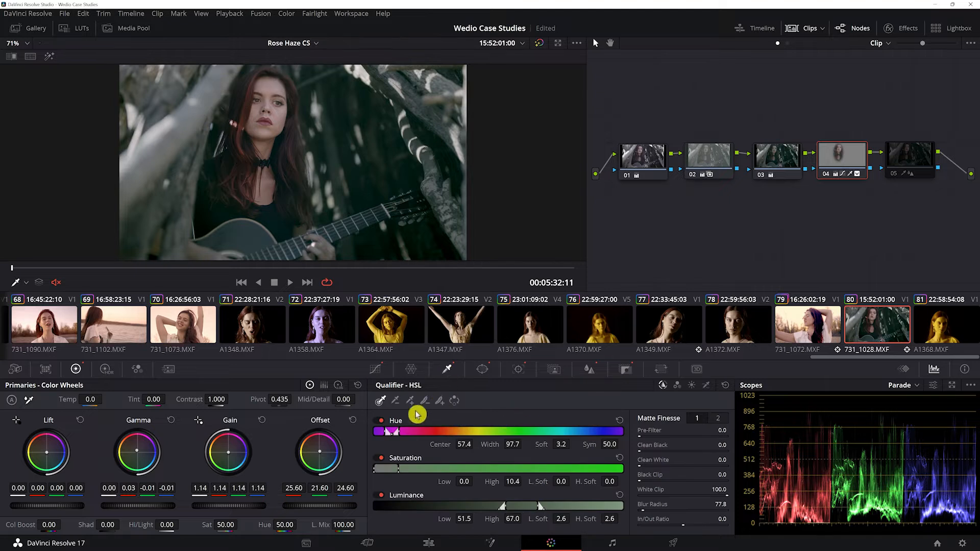
- Highlight node 04's isolated area and scrub through its tracking data to check how the window follows the woman, ending with the highlight off
key(shift+h)
click(482, 368)
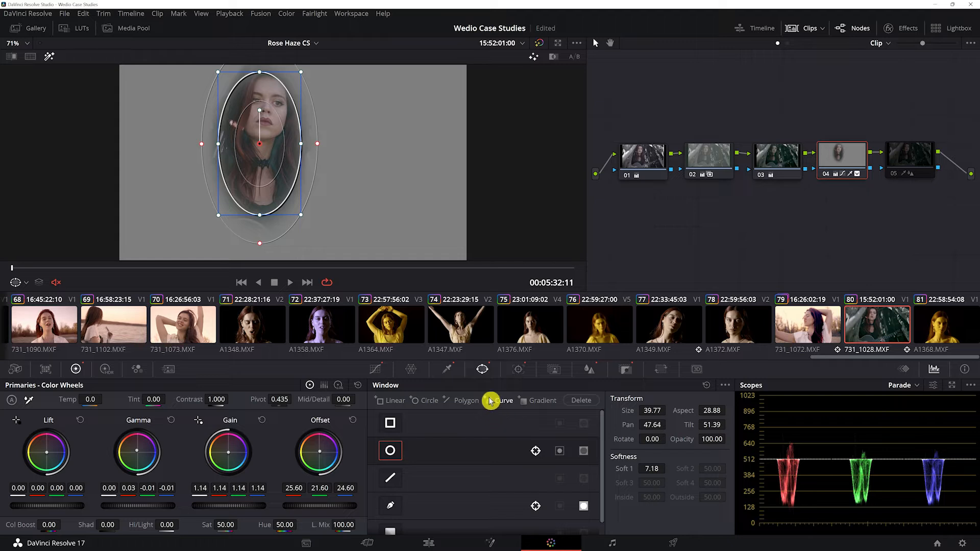
click(519, 371)
drag(390, 416, 630, 410)
click(470, 416)
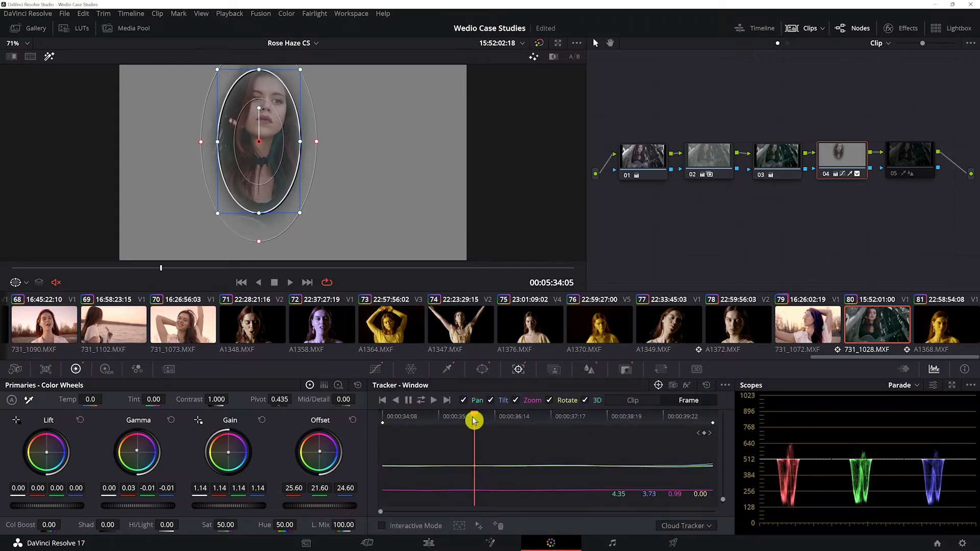
click(455, 418)
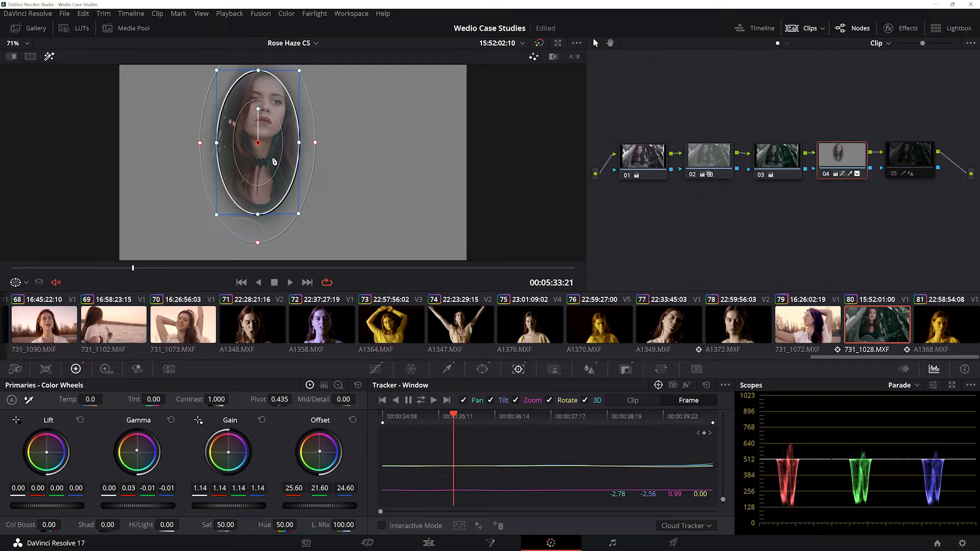
key(shift+h)
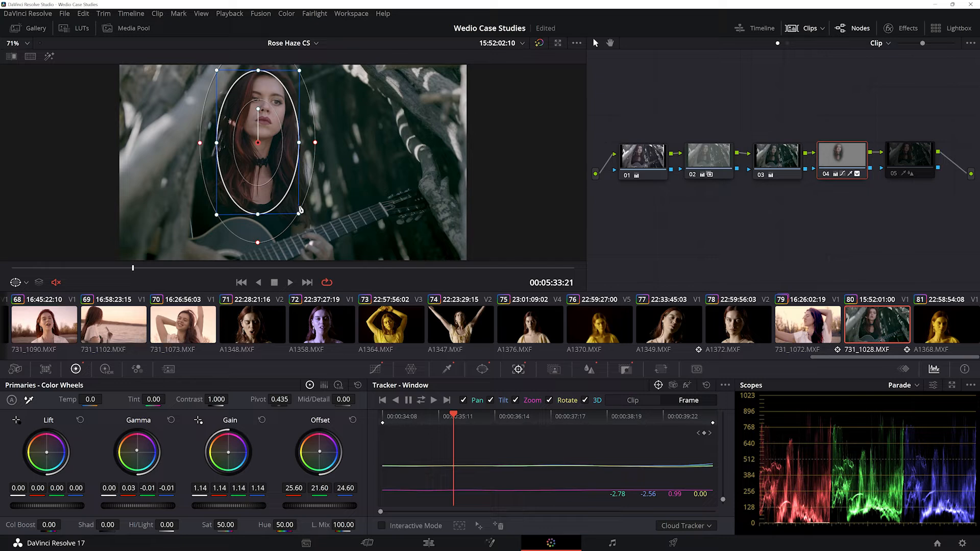
- Toggle node 04 off and on repeatedly to compare the woman's face with and without its correction
drag(770, 100, 858, 198)
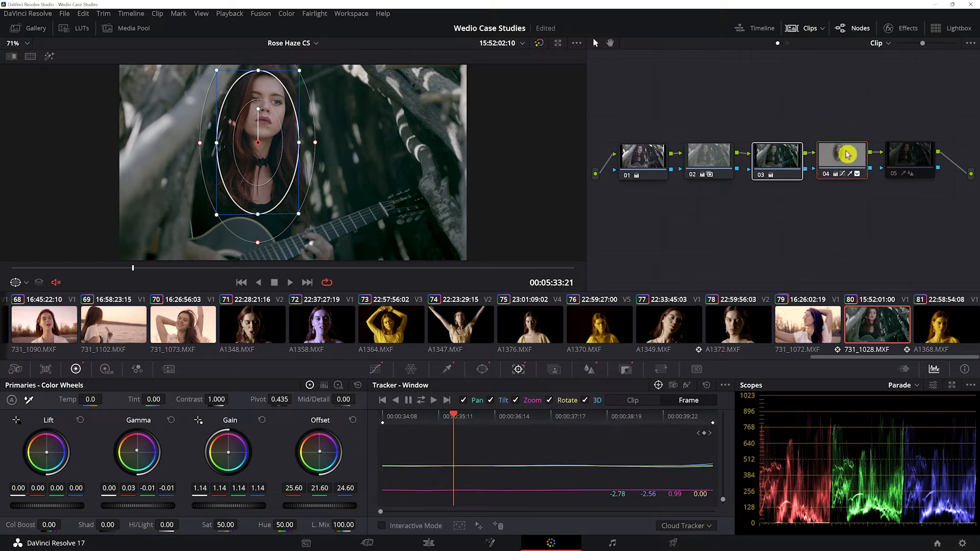
click(858, 174)
key(ctrl+d)
key(ctrl+d)
key(ctrl+d)
key(ctrl+d)
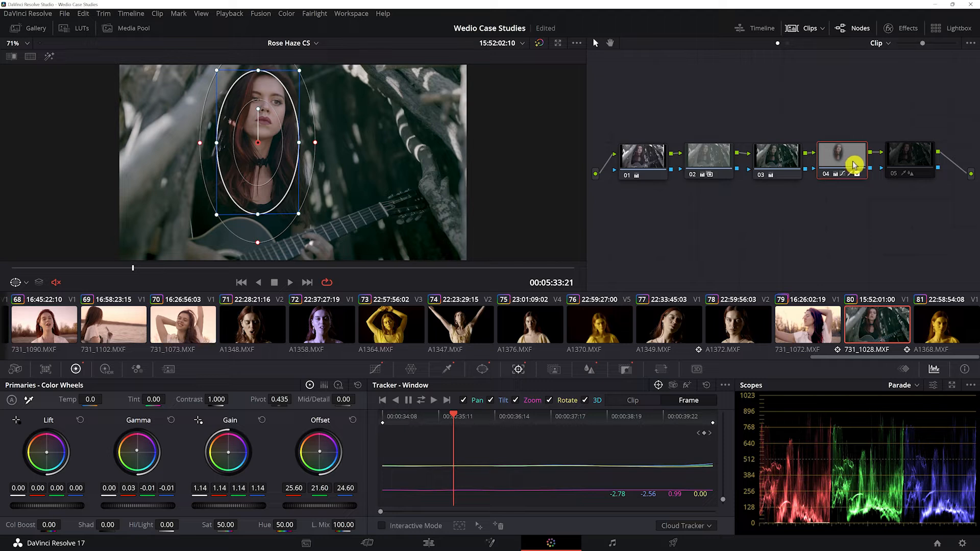
mouse_move(854, 165)
key(ctrl+d)
key(ctrl+d)
- Compare the image with nodes 04 and 05 switched off and on, leaving both enabled and node 05 selected
drag(834, 113, 786, 176)
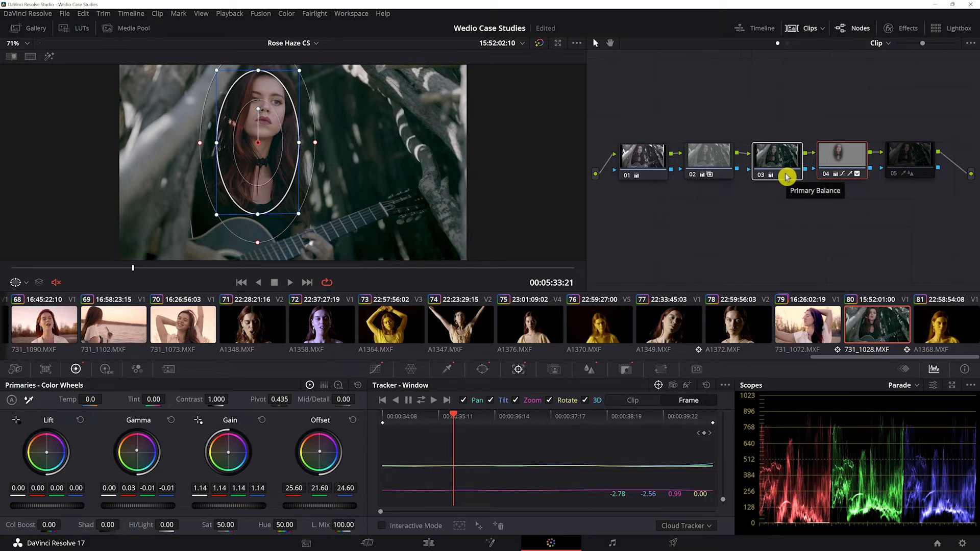
drag(903, 93, 928, 168)
key(ctrl+d)
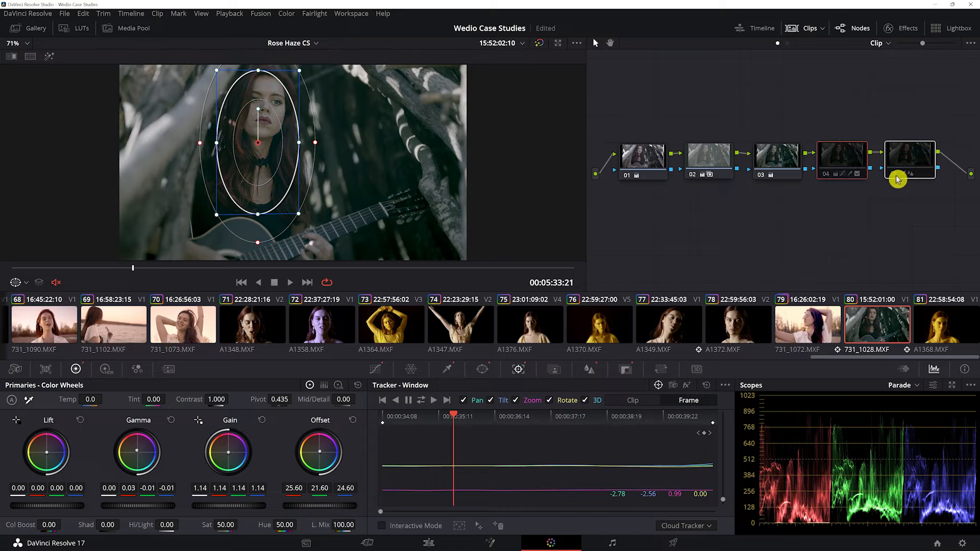
key(ctrl+d)
key(ctrl+d)
key(ctrl+d)
click(909, 152)
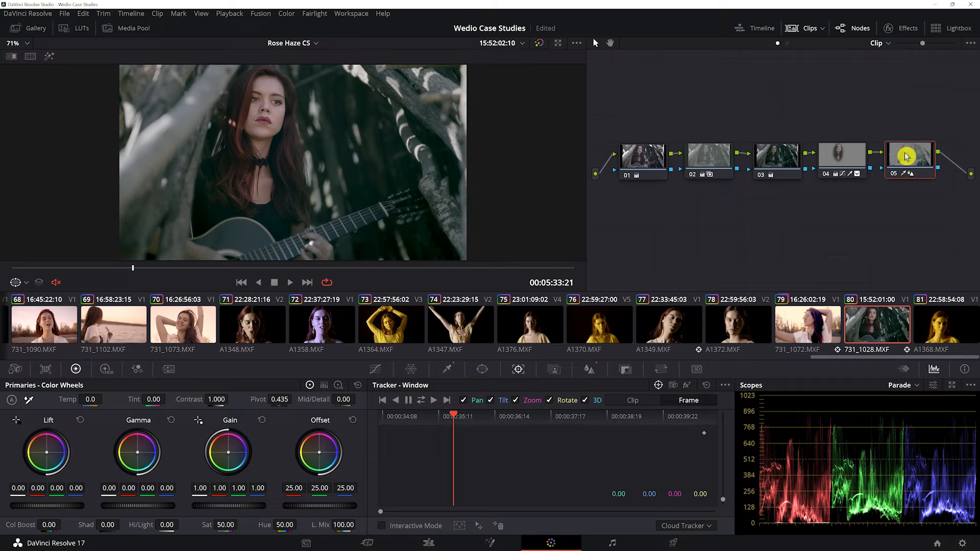
- Examine node 05's highlighted area and blur radius, and toggle the node while zooming in on the image to compare its effect
key(shift+h)
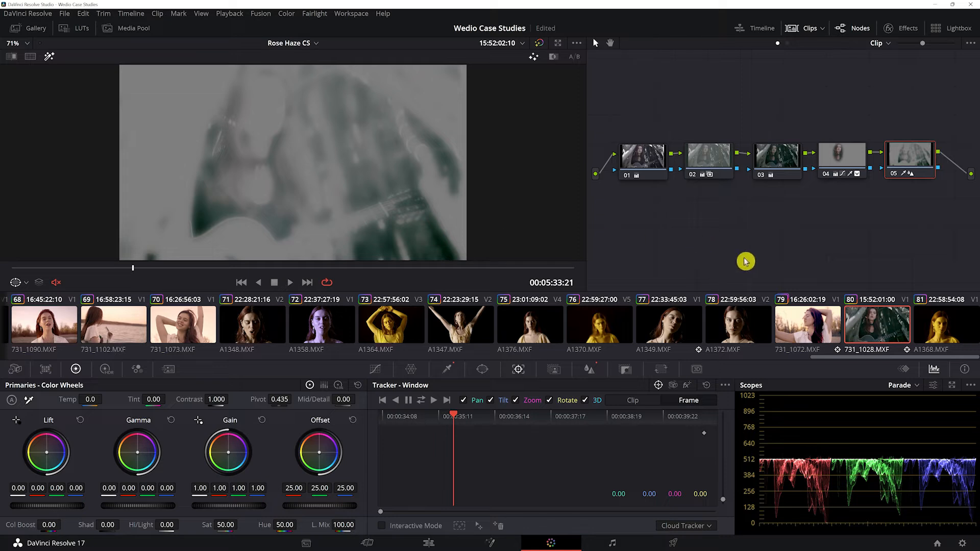
click(588, 372)
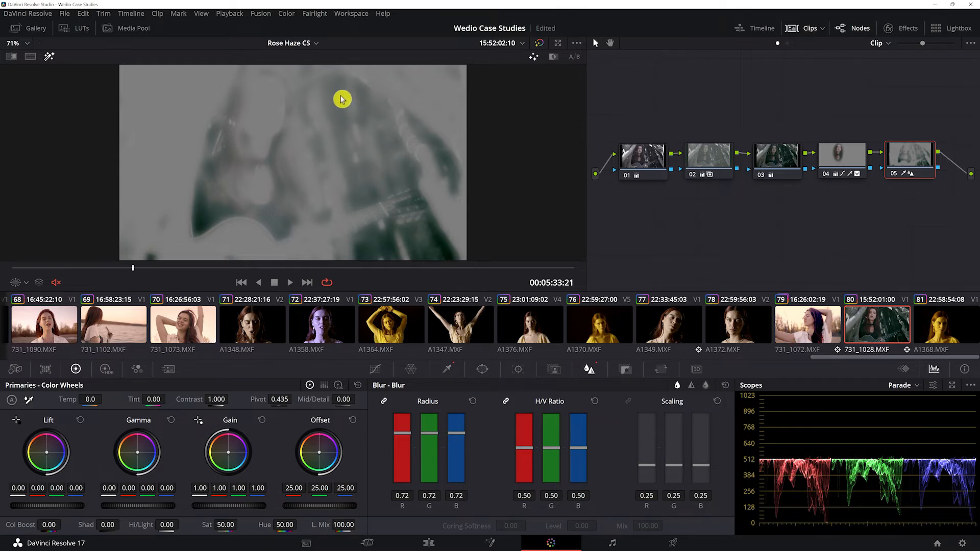
key(ctrl+d)
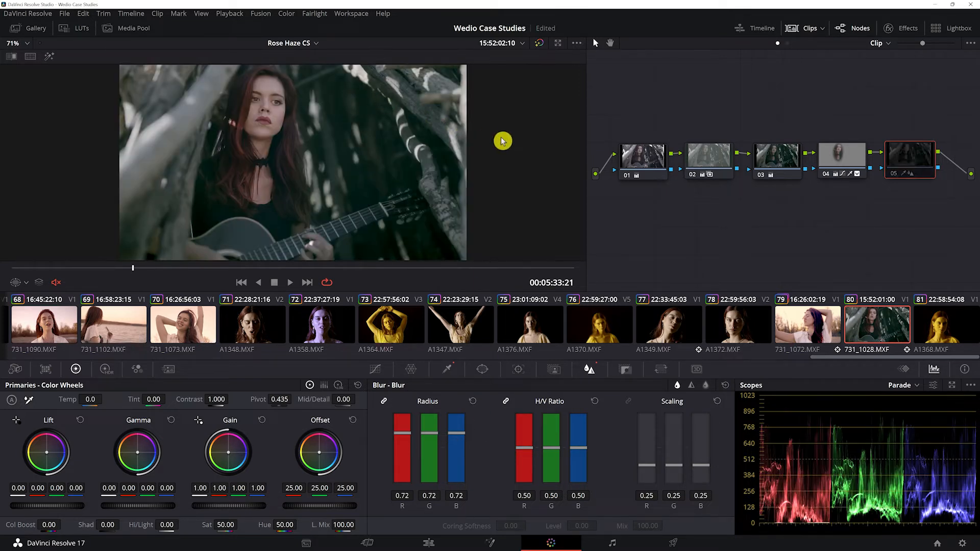
scroll(429, 229, down, 1)
scroll(444, 221, up, 4)
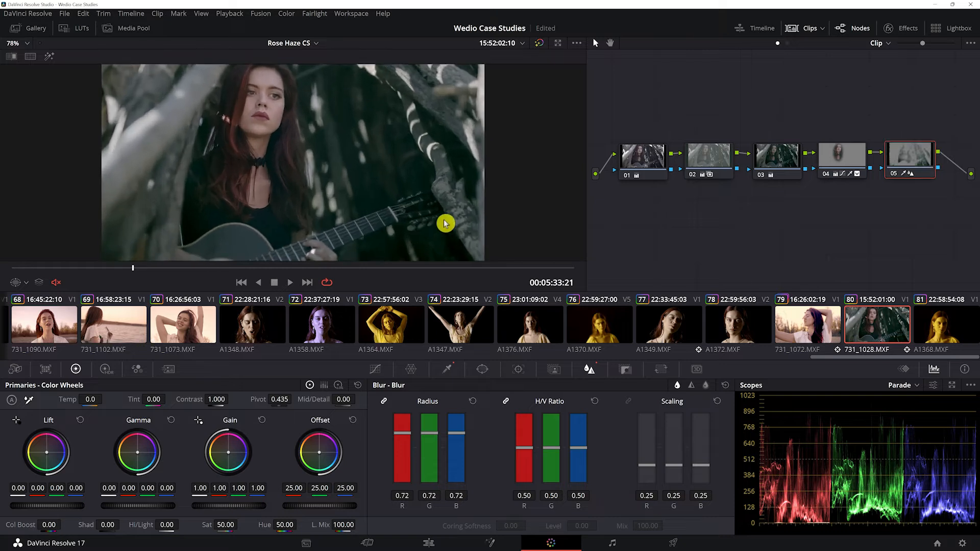
drag(442, 222, 310, 150)
scroll(442, 203, up, 3)
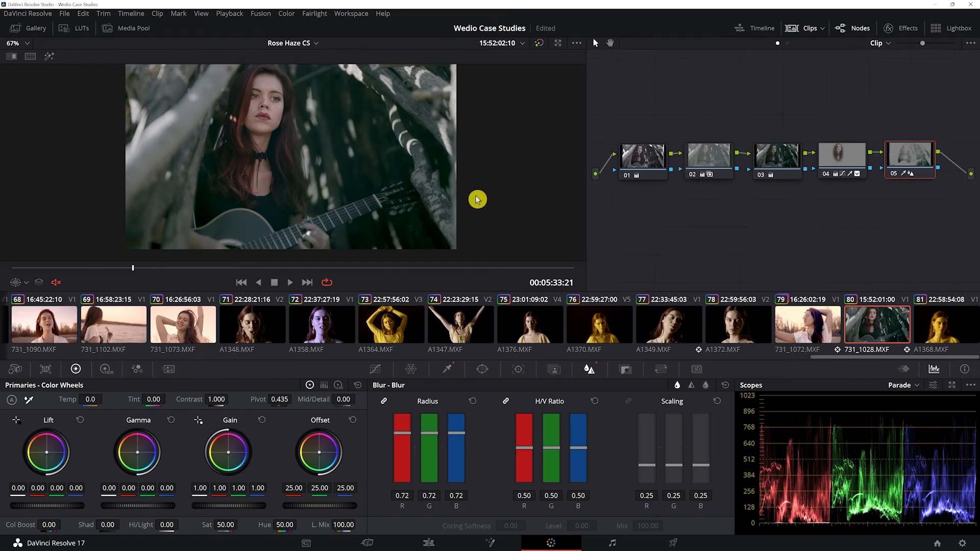
- Play back part of the clip to review the complete grade, and select all five nodes in the node graph
drag(609, 97, 914, 197)
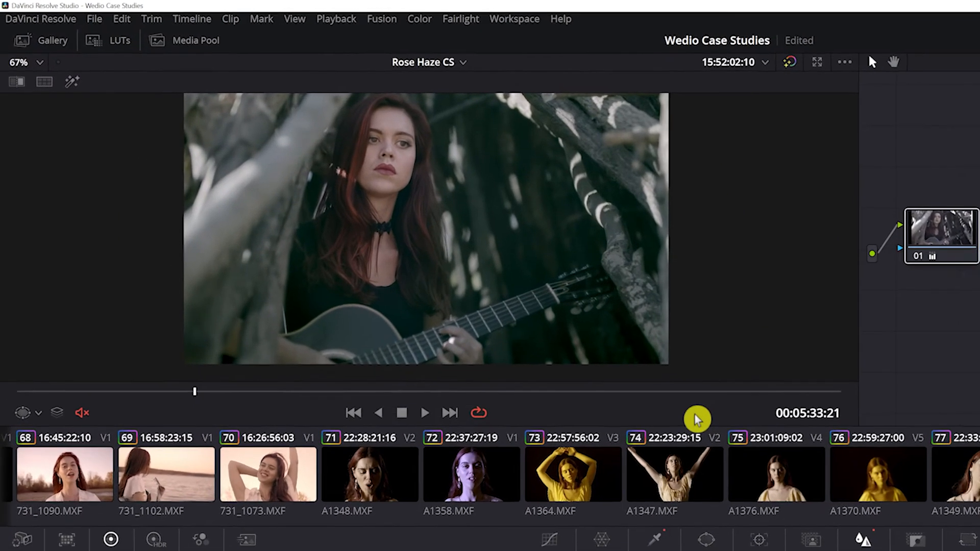
key(space)
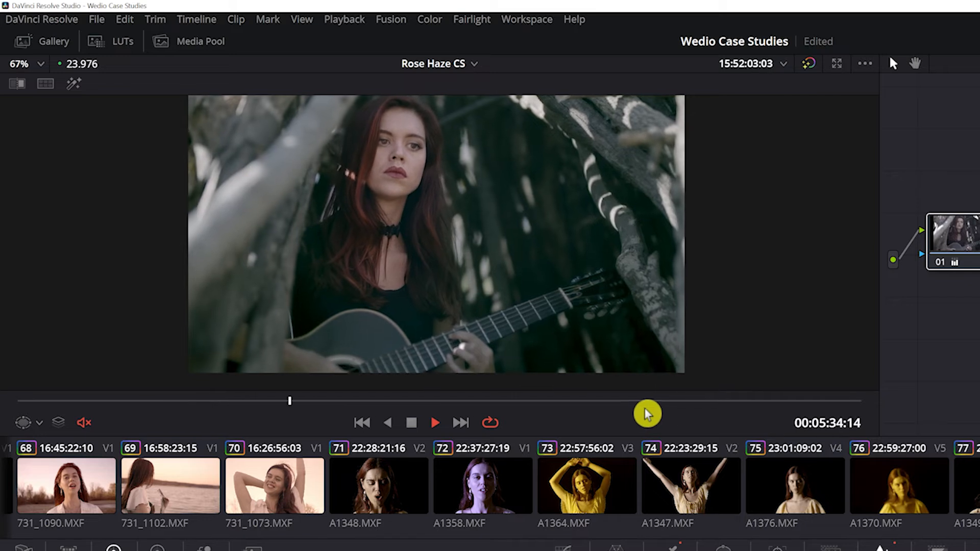
key(space)
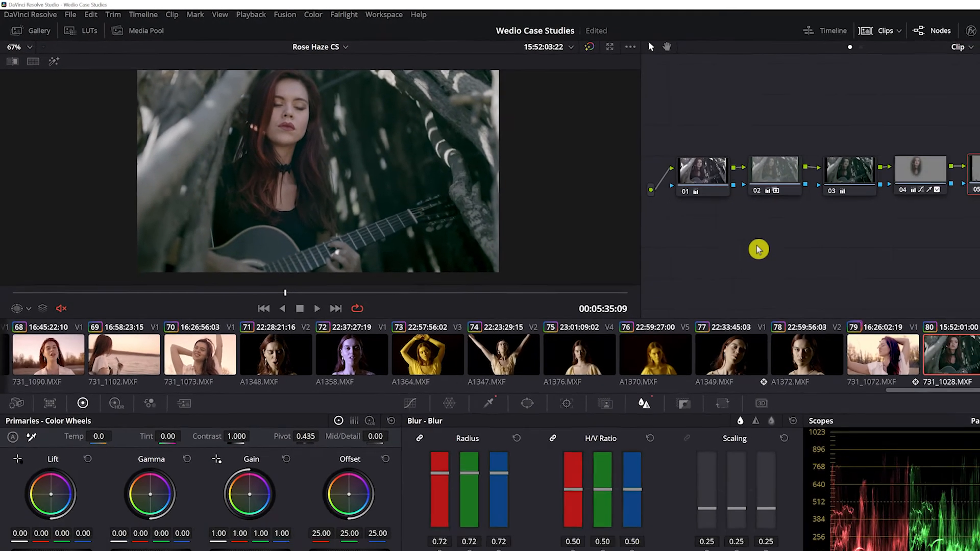
drag(701, 106, 949, 214)
click(747, 125)
drag(693, 118, 860, 159)
drag(789, 149, 870, 171)
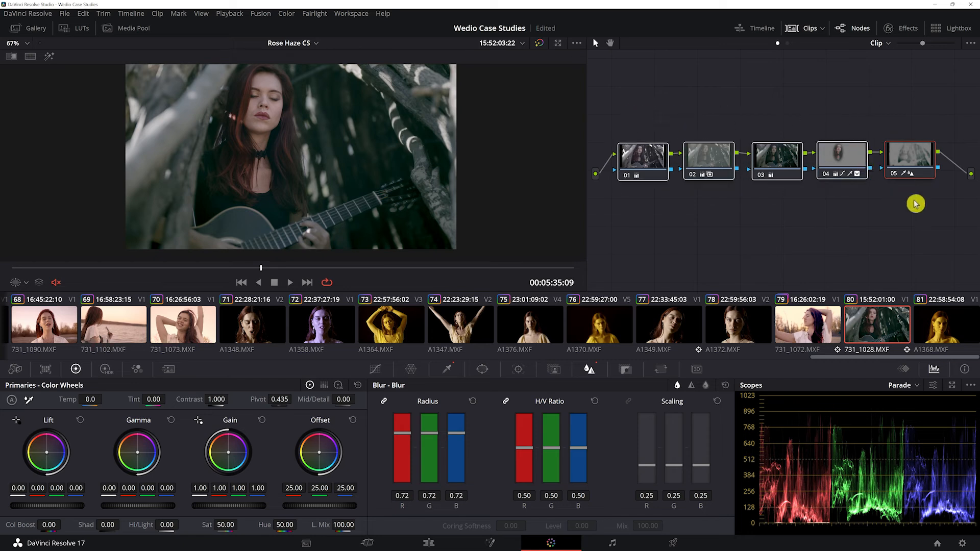
- Create a new grade version named Version 2 for clip 80, copying all marks
right_click(876, 328)
mouse_move(908, 17)
click(819, 9)
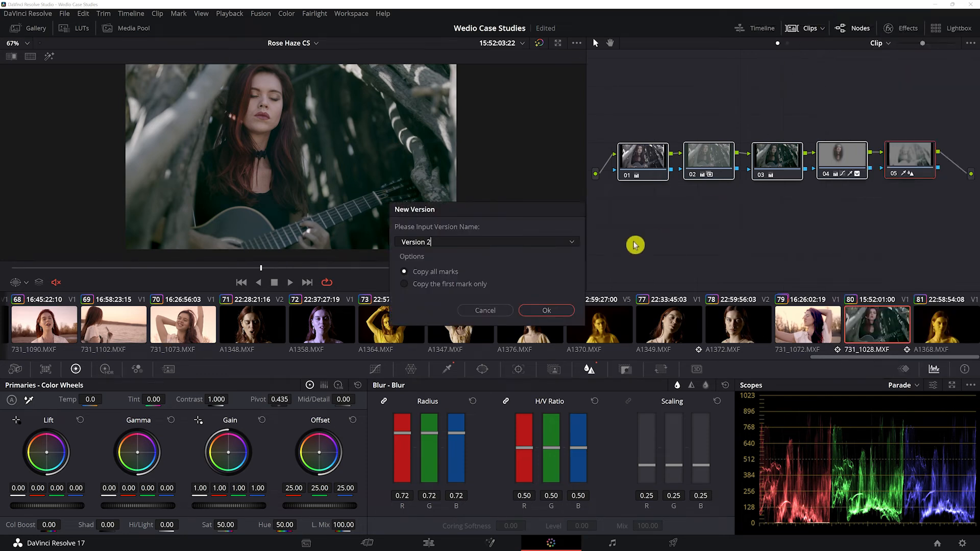
click(547, 311)
- On node 01, lower Lift to -0.06, raise Gain to 1.44, and warm the Gain to red 1.49, green 1.43 and blue 1.38
drag(64, 508, 51, 509)
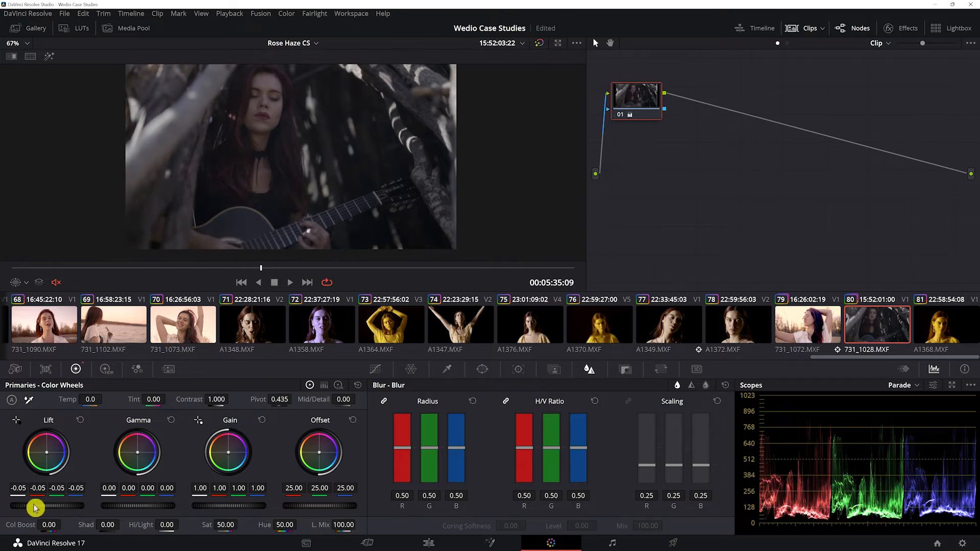
drag(240, 506, 282, 505)
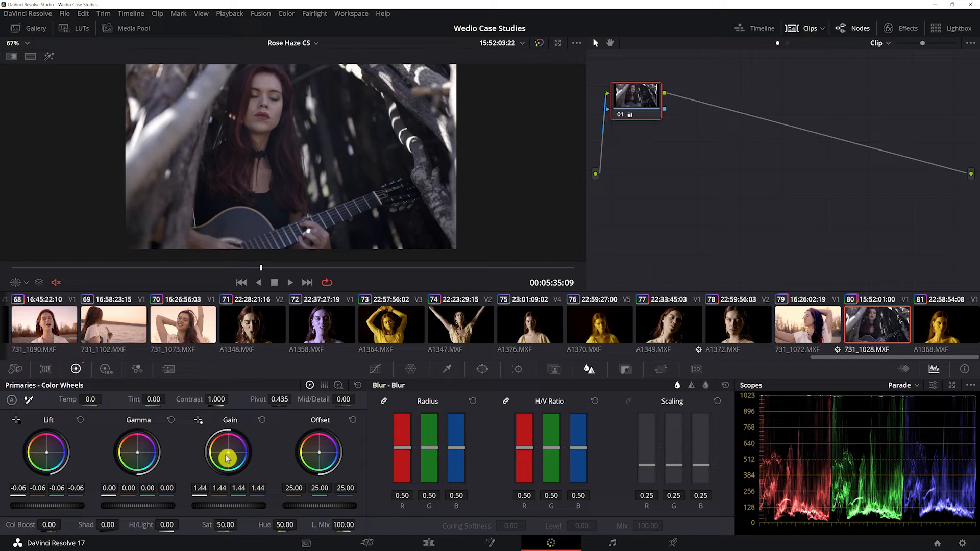
drag(229, 456, 226, 452)
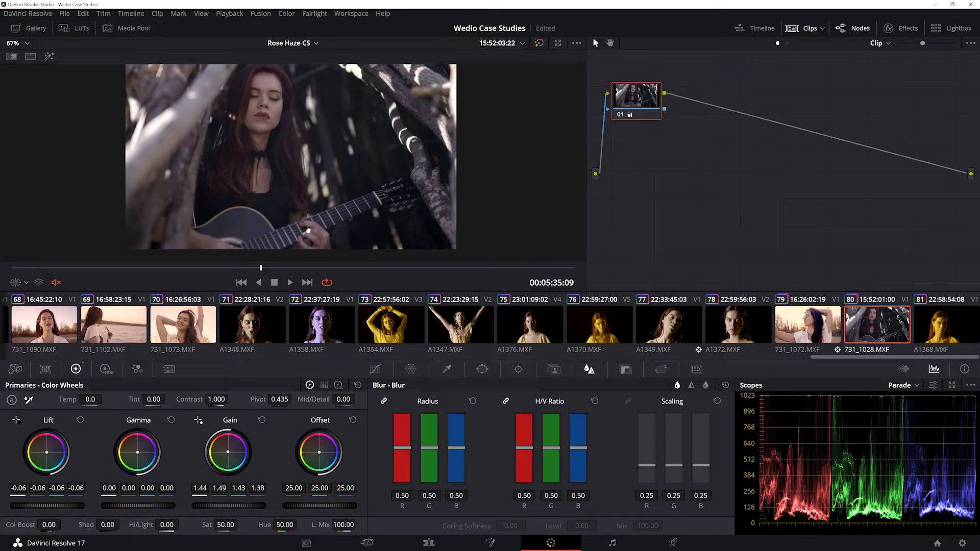
- Lower node 01's Lift to -0.07, with its blue channel at -0.08
drag(46, 453, 46, 452)
drag(60, 509, 55, 509)
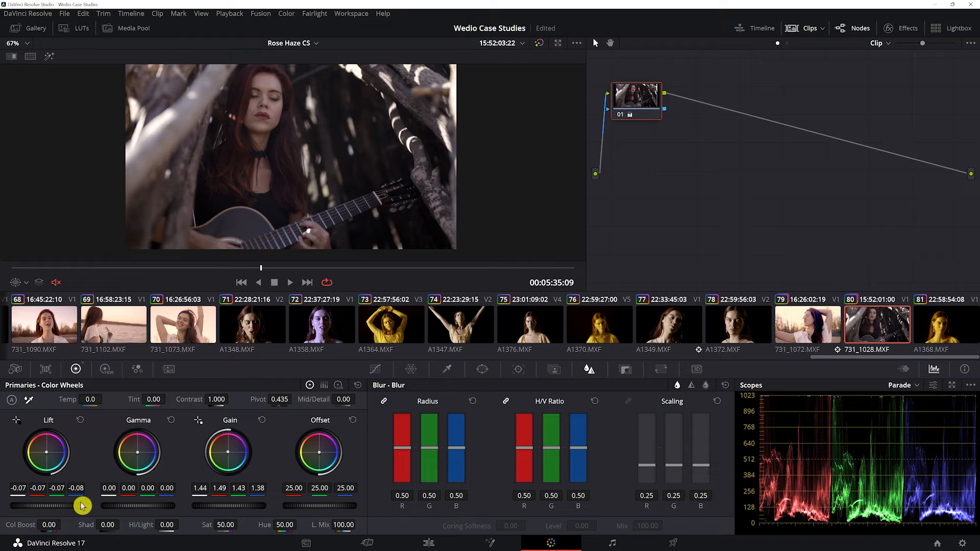
- Add serial node 02 and sample the skin tone on the woman's face with the HSL qualifier, highlighting the selection
key(alt+s)
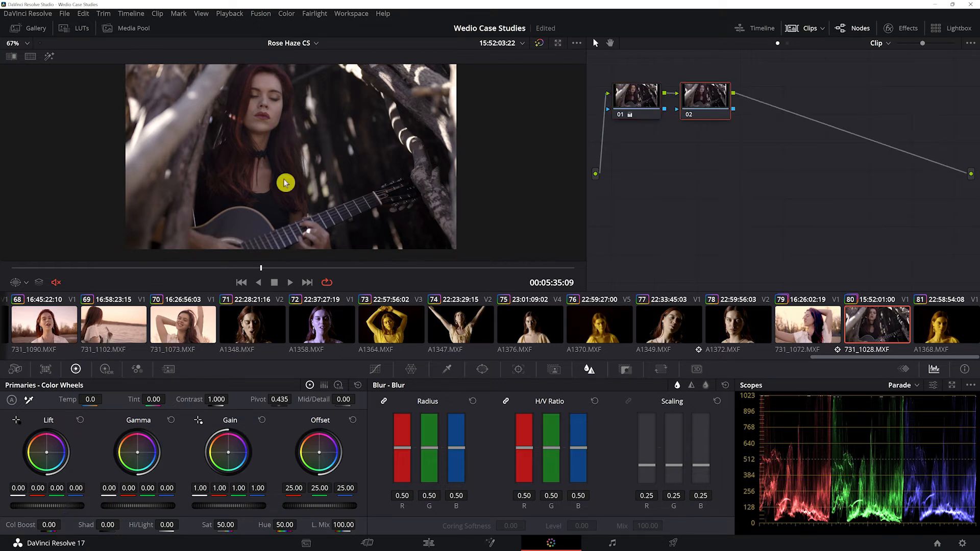
click(447, 369)
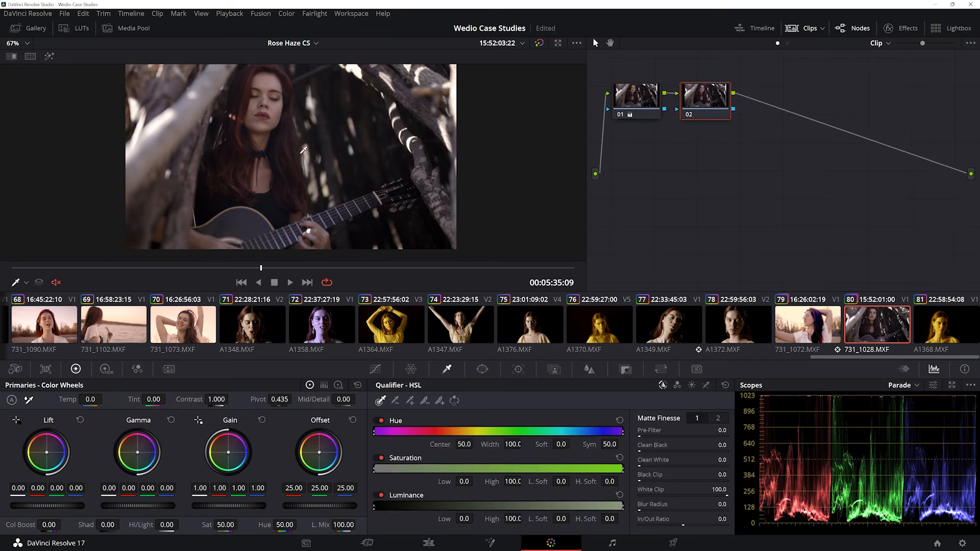
click(279, 110)
key(shift+h)
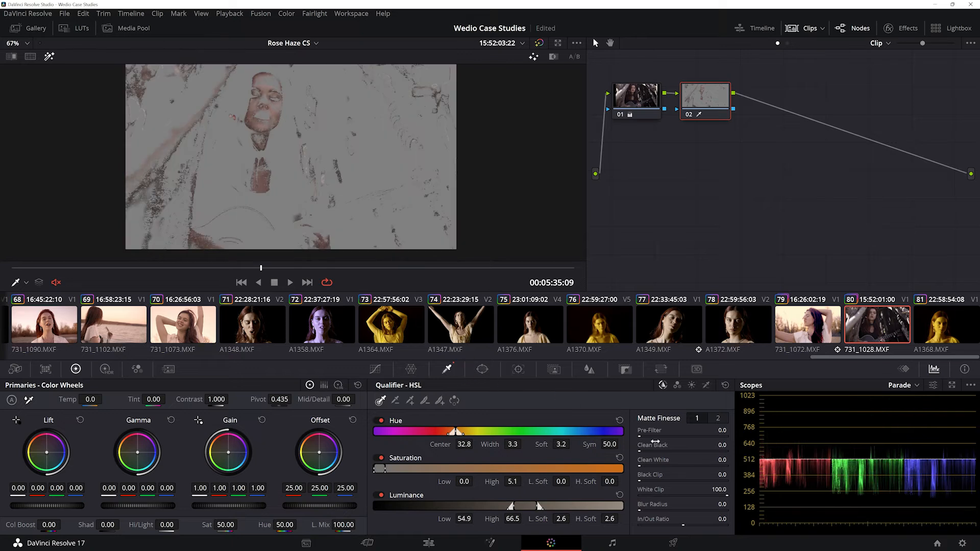
- Raise the Blur Radius of node 02's skin key to 162.2 and check the softened matte by toggling the highlight
drag(720, 503, 736, 504)
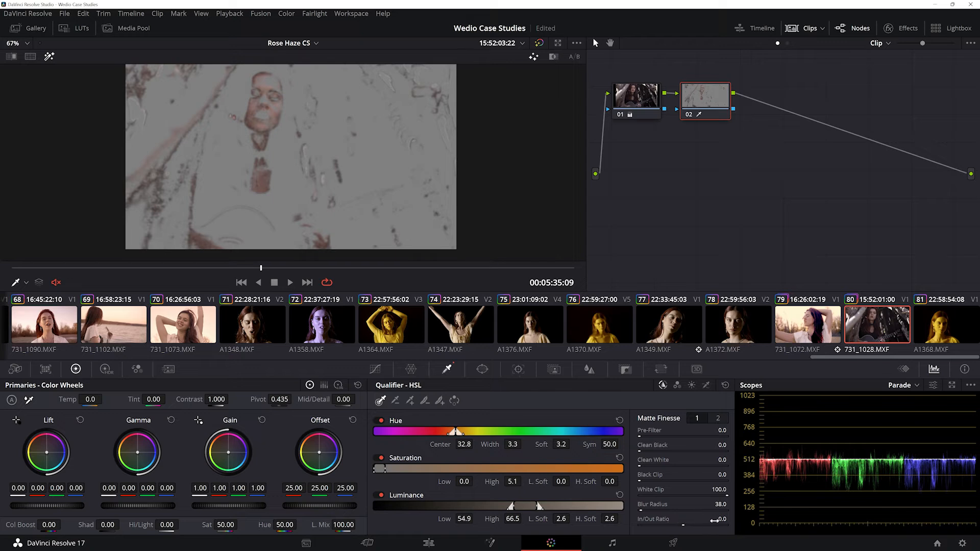
drag(719, 504, 733, 504)
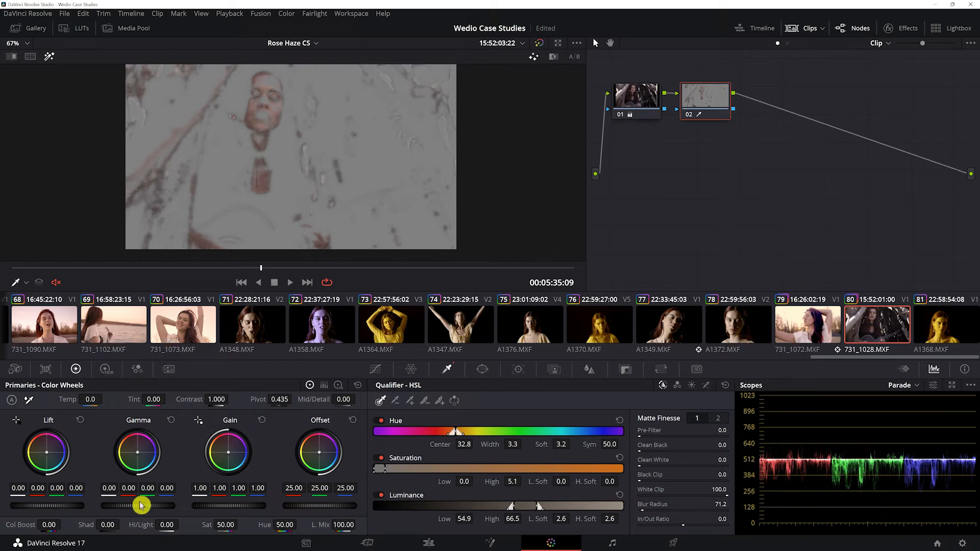
drag(652, 509, 665, 509)
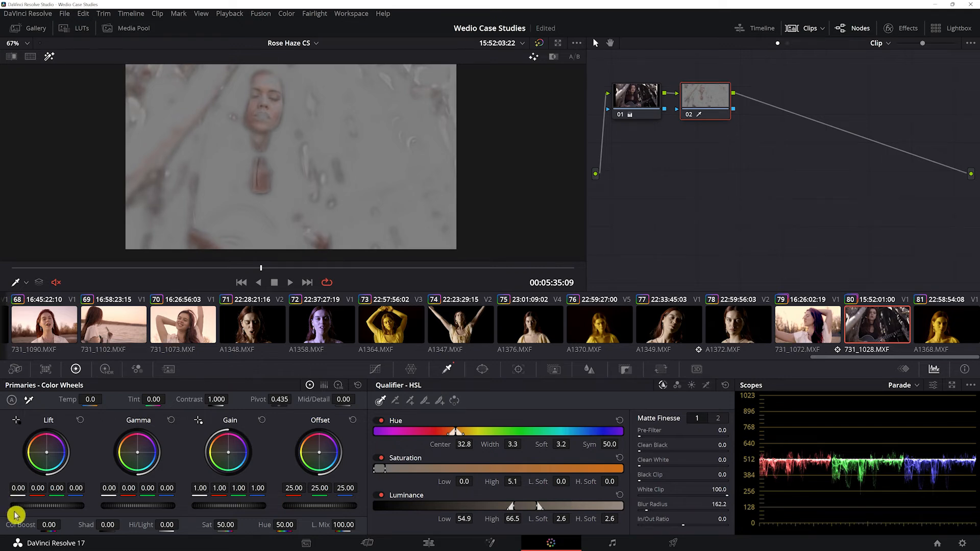
key(shift+h)
key(shift+h)
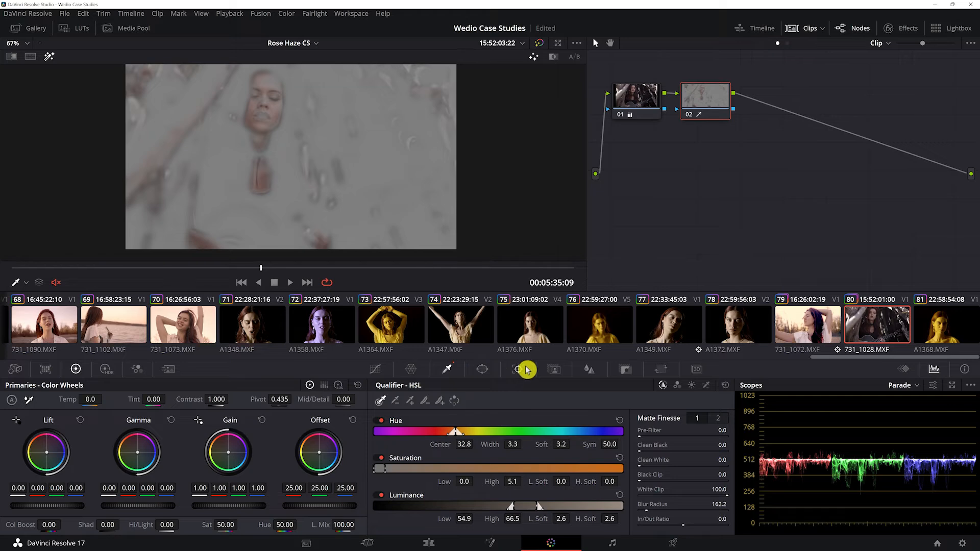
key(shift+h)
- Add a circle window to node 02, shaped into a soft ellipse over the woman's face and upper chest and rotated to about 5.16
click(482, 369)
click(390, 451)
drag(306, 164, 279, 114)
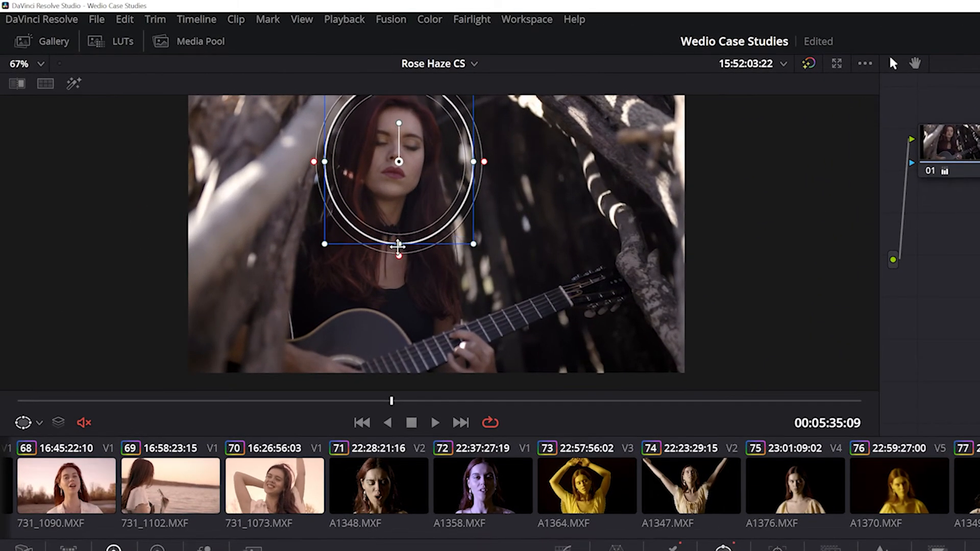
drag(398, 248, 398, 253)
drag(473, 162, 390, 180)
drag(450, 183, 458, 184)
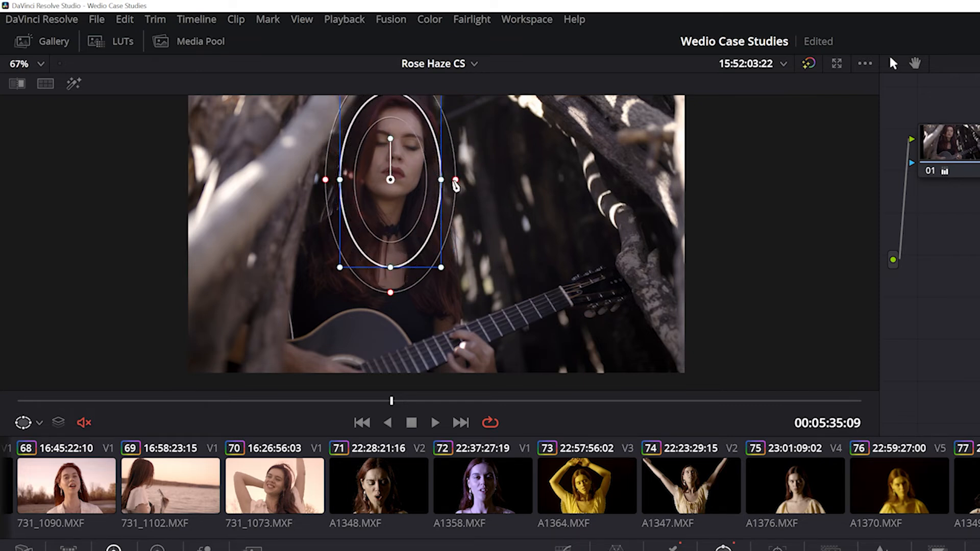
drag(392, 267, 391, 286)
drag(384, 244, 381, 254)
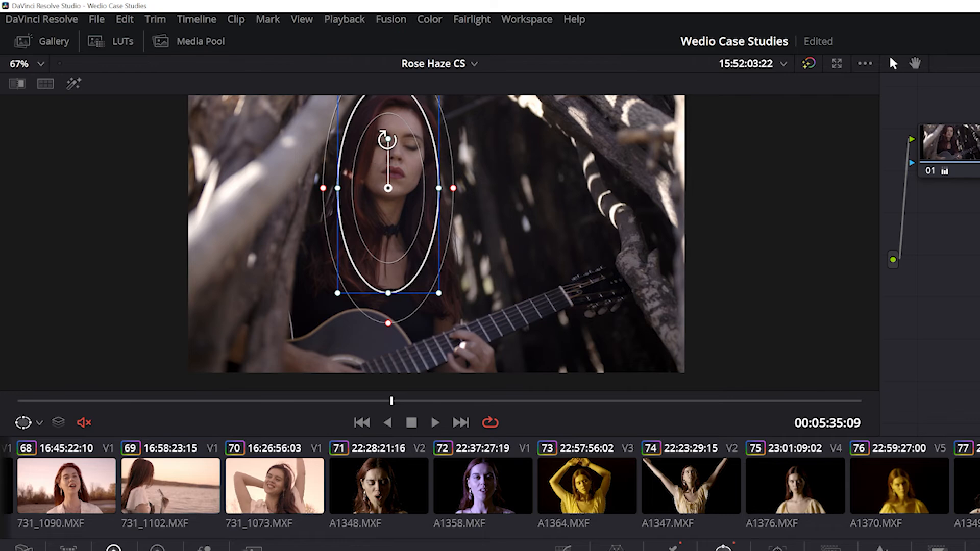
drag(385, 144, 389, 135)
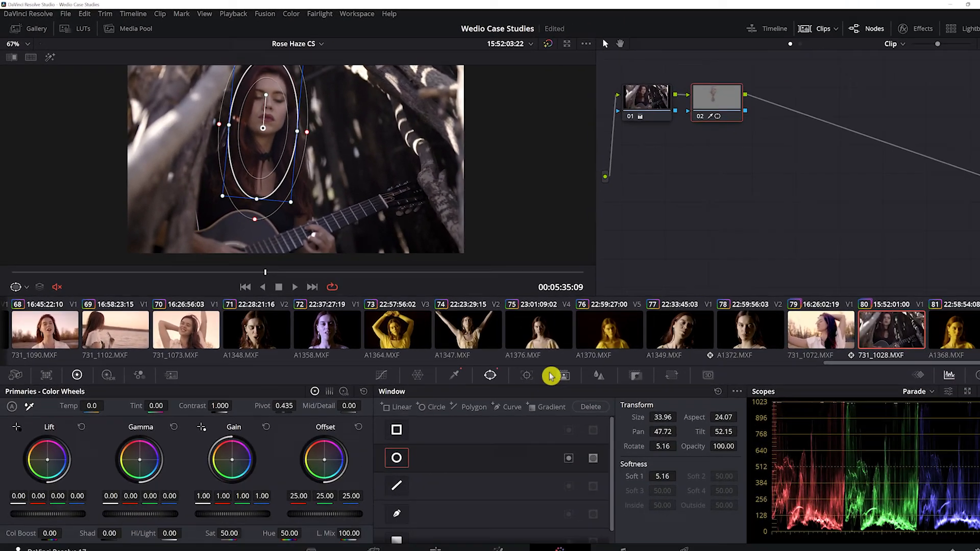
- Track node 02's window backward to the clip's start and forward to its end
click(739, 525)
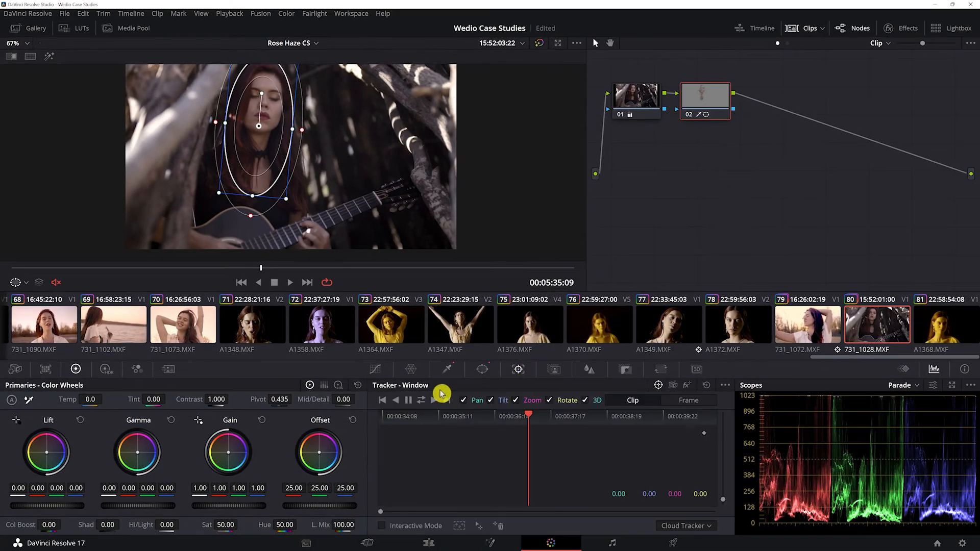
click(399, 404)
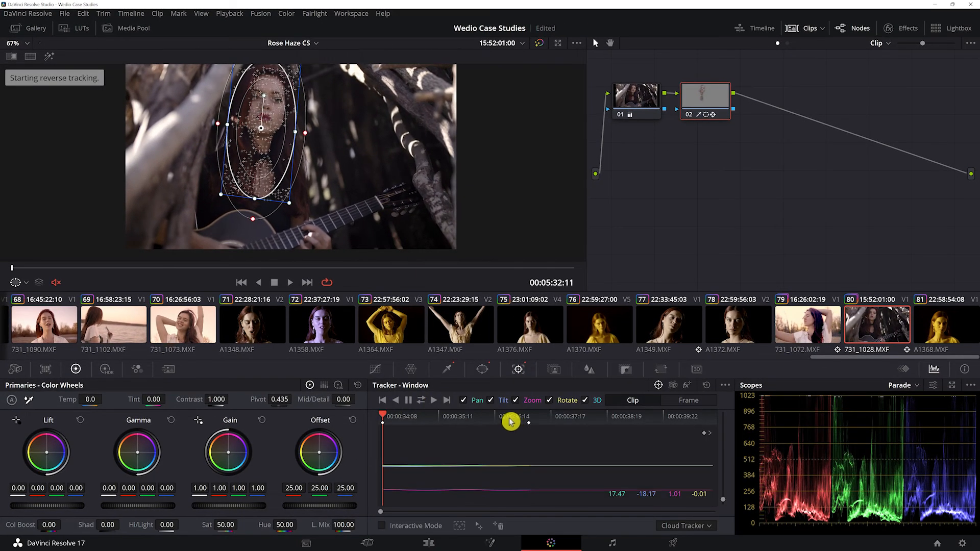
click(533, 422)
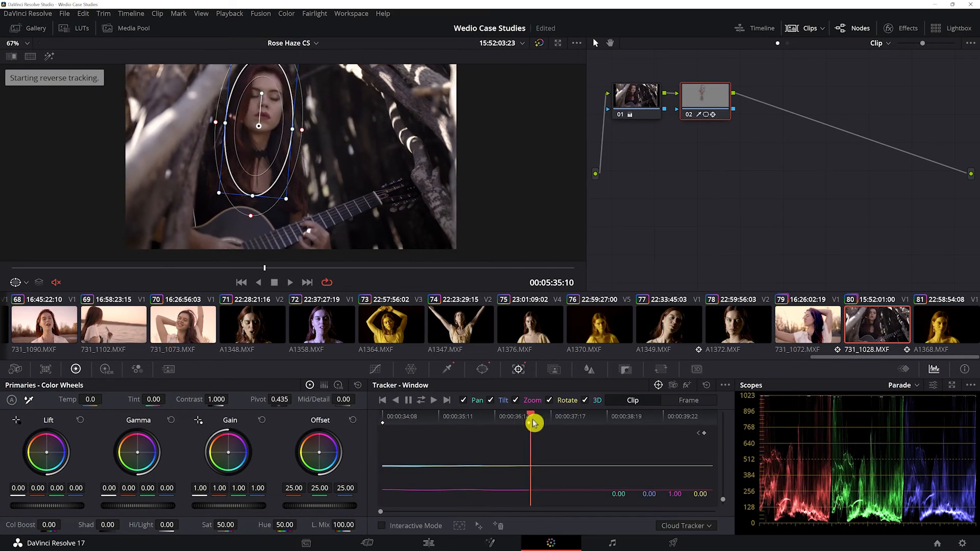
click(434, 400)
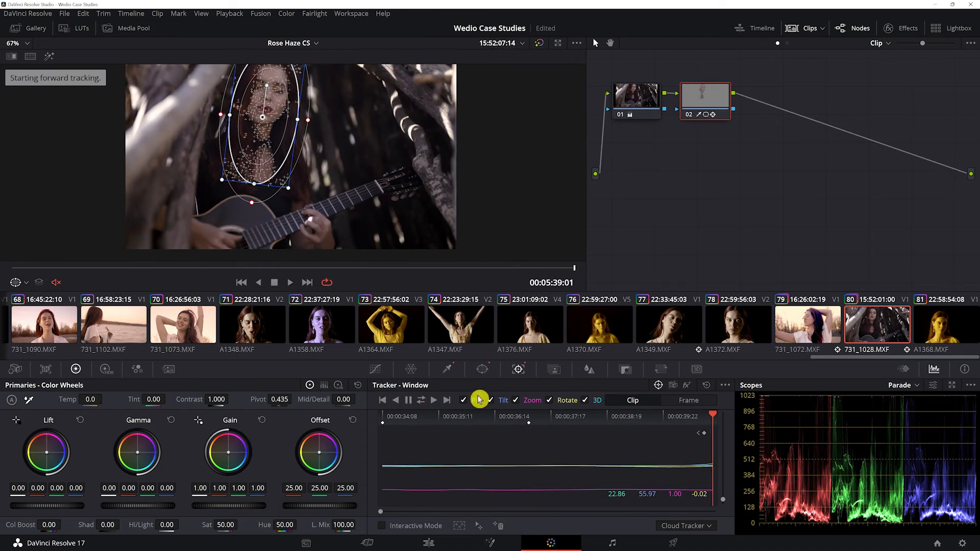
- Brighten the keyed skin on node 02 by raising Gain to 1.30 and lowering Lift to -0.04
click(447, 369)
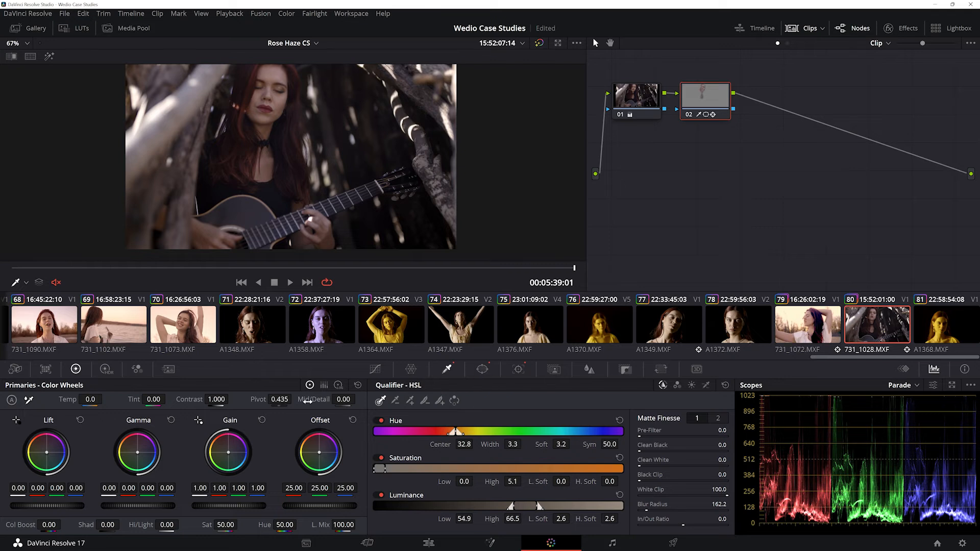
drag(228, 505, 250, 505)
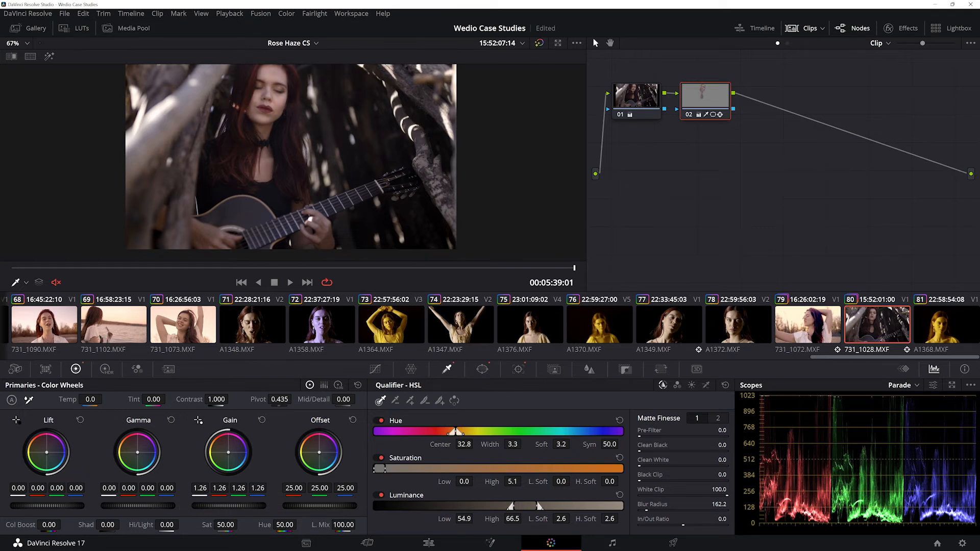
drag(54, 508, 50, 508)
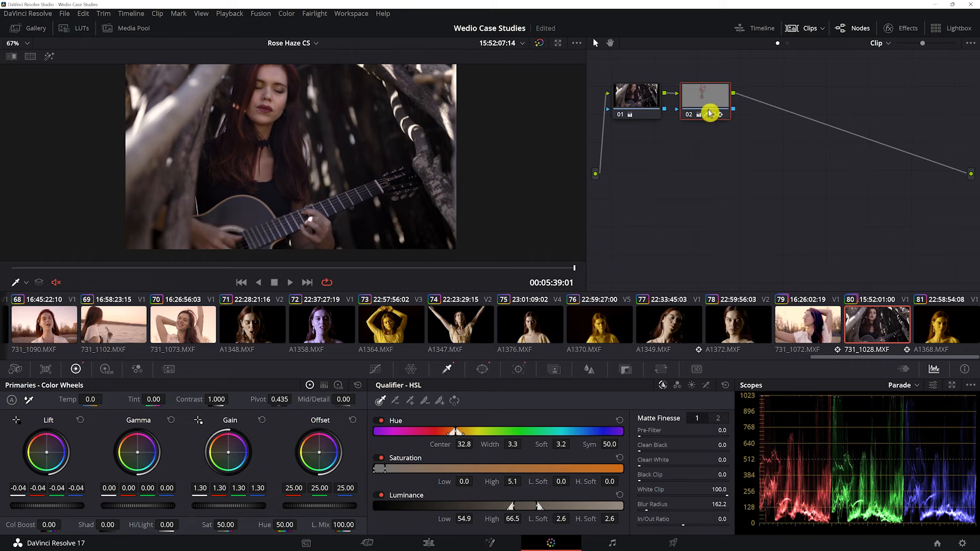
- Add serial node 03 with Lift tinted to red -0.02, green 0.01 and blue -0.02, and raise node 02's Gain to 1.40
key(alt+s)
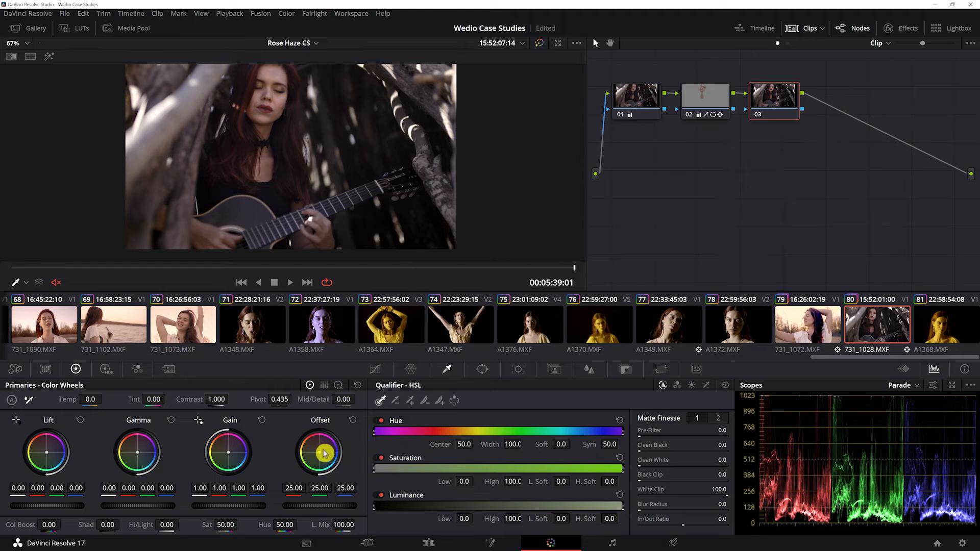
drag(46, 452, 47, 453)
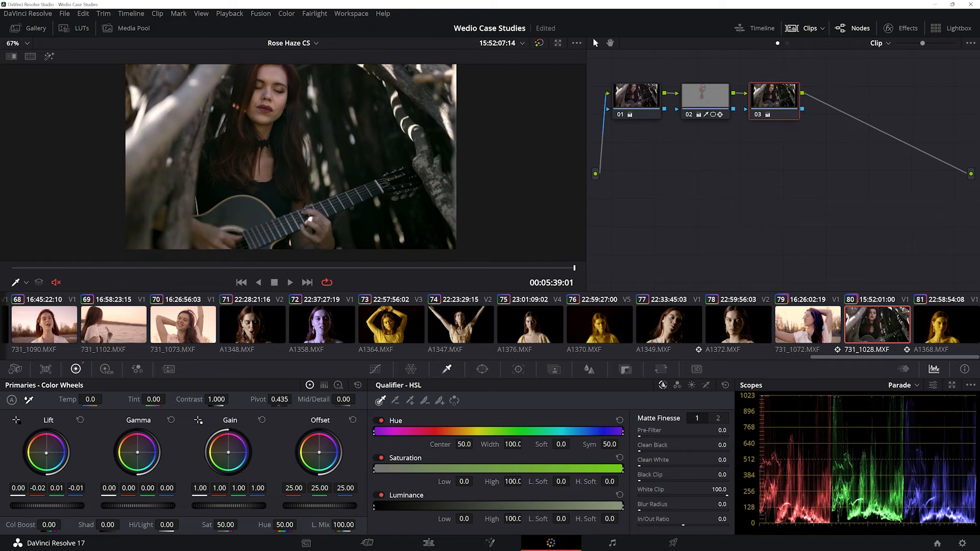
click(714, 102)
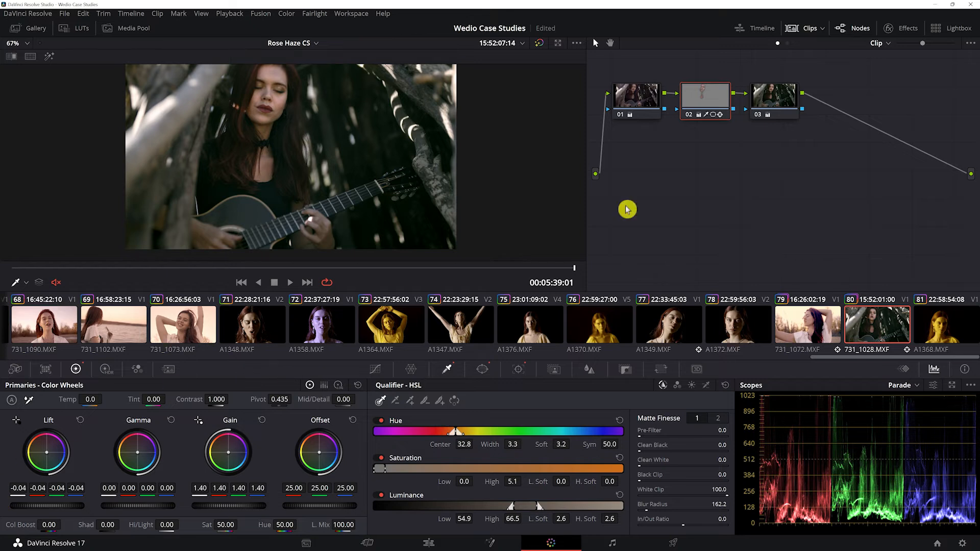
- Add serial node 04 after node 03 and key only its shadows by luminance, with Low 0.0, High 48.1 and H. Soft 15.9
click(765, 100)
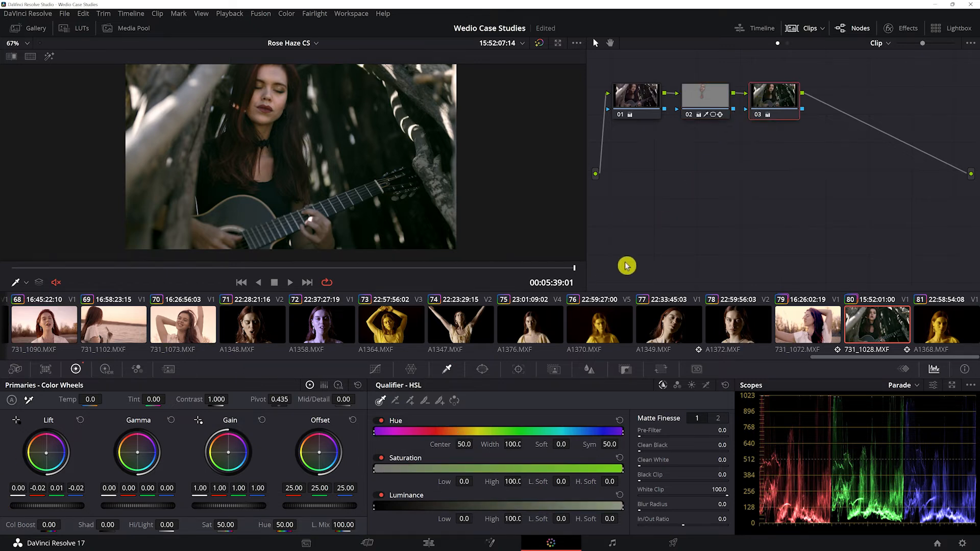
key(alt+s)
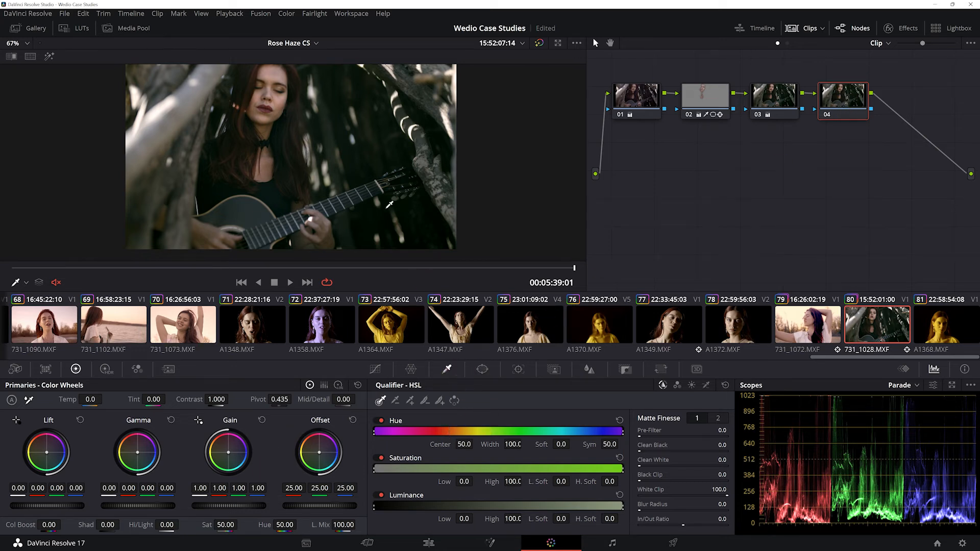
click(429, 220)
click(379, 420)
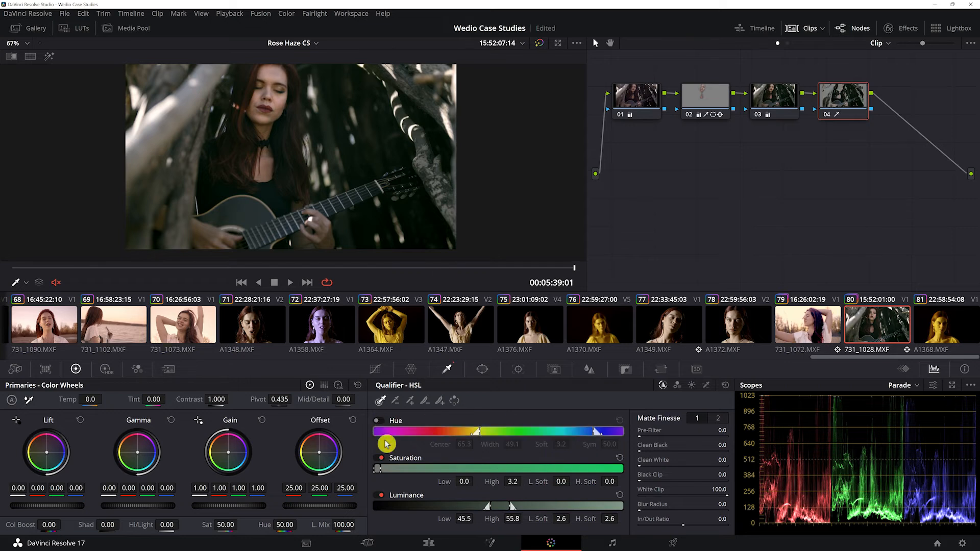
click(378, 465)
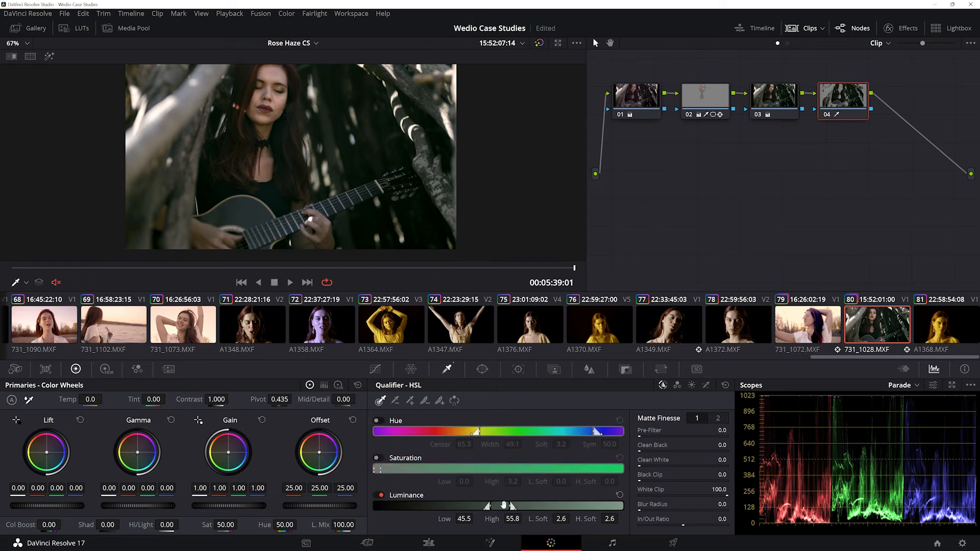
drag(433, 506, 546, 510)
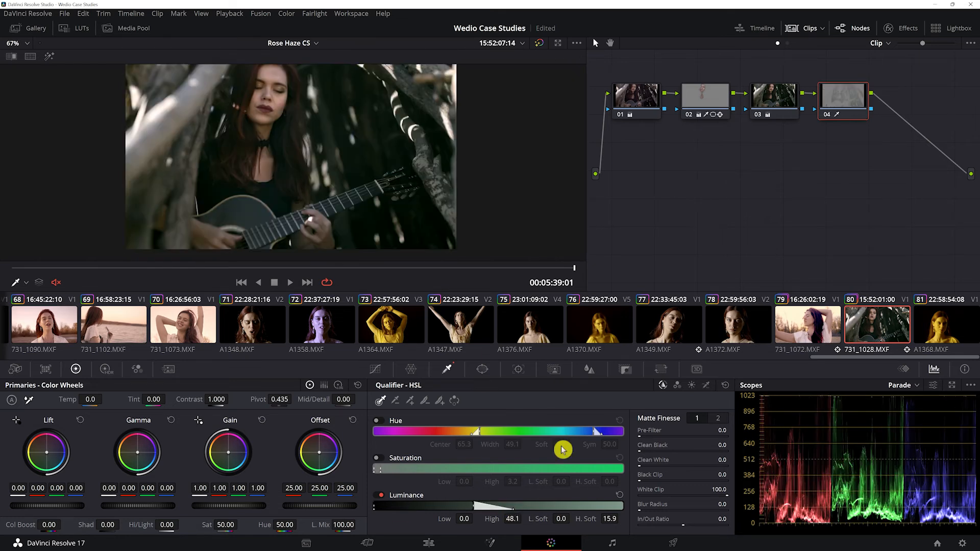
- Blur node 04's keyed shadows with a Radius of 1.95 and widen the key's luminance High to 49.5
click(589, 369)
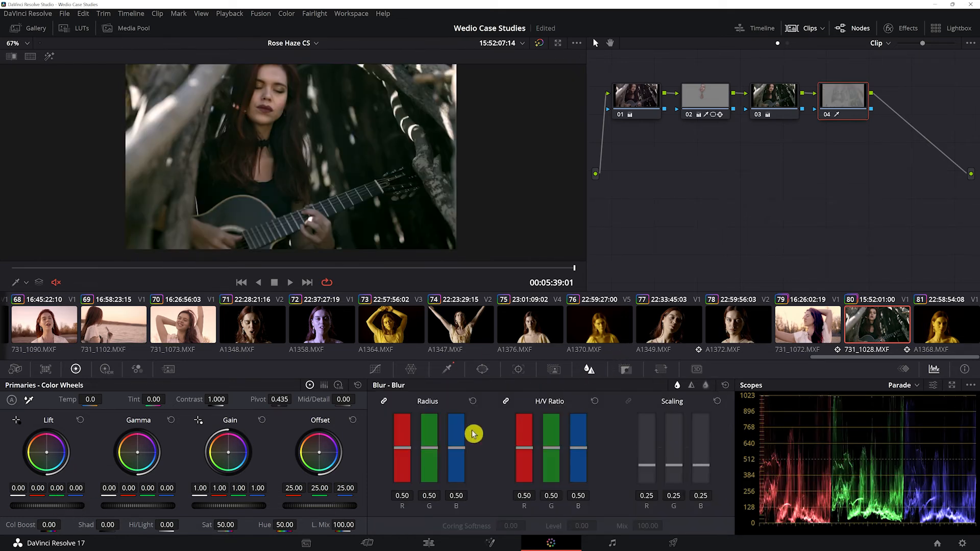
drag(430, 454, 422, 329)
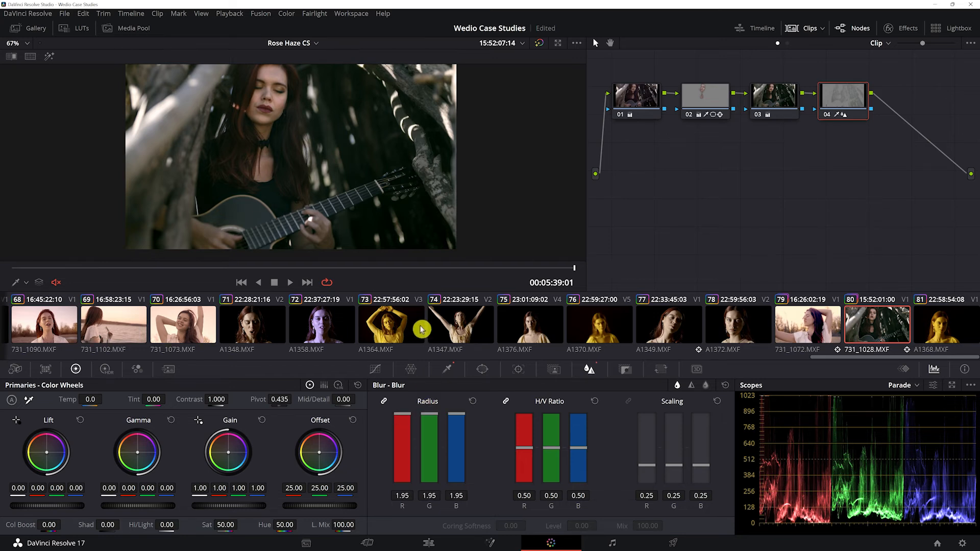
click(447, 369)
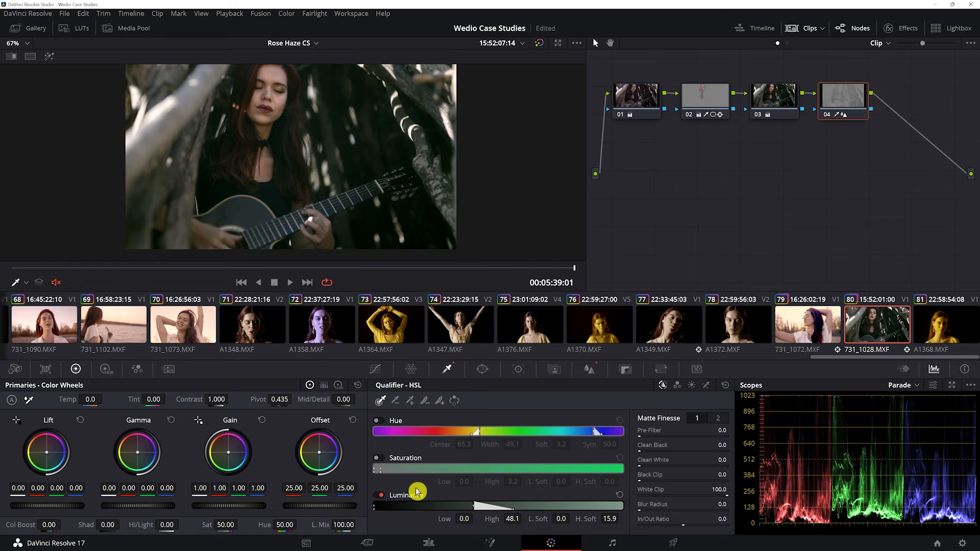
drag(480, 506, 478, 505)
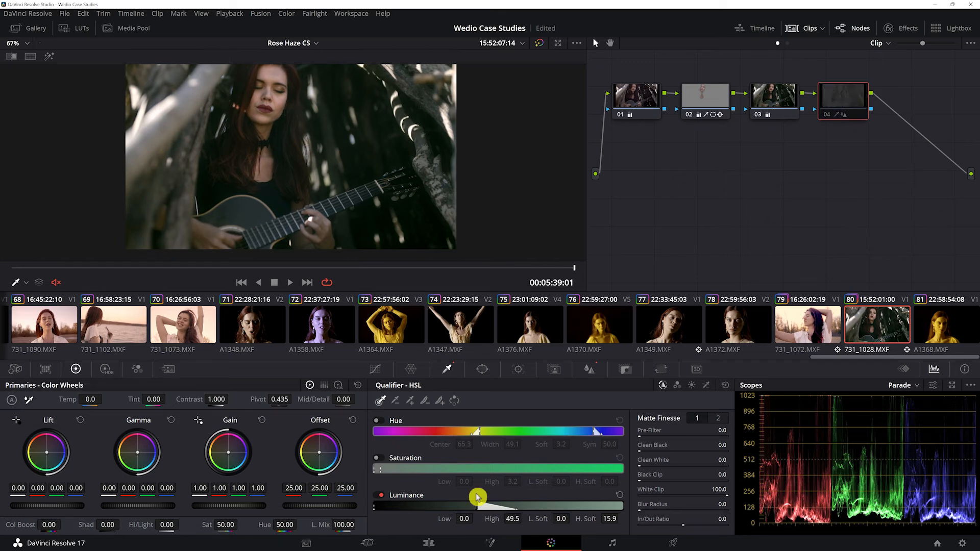
- On node 03, warm the Lift by setting blue to -0.03 and lower Gamma to -0.01
click(765, 102)
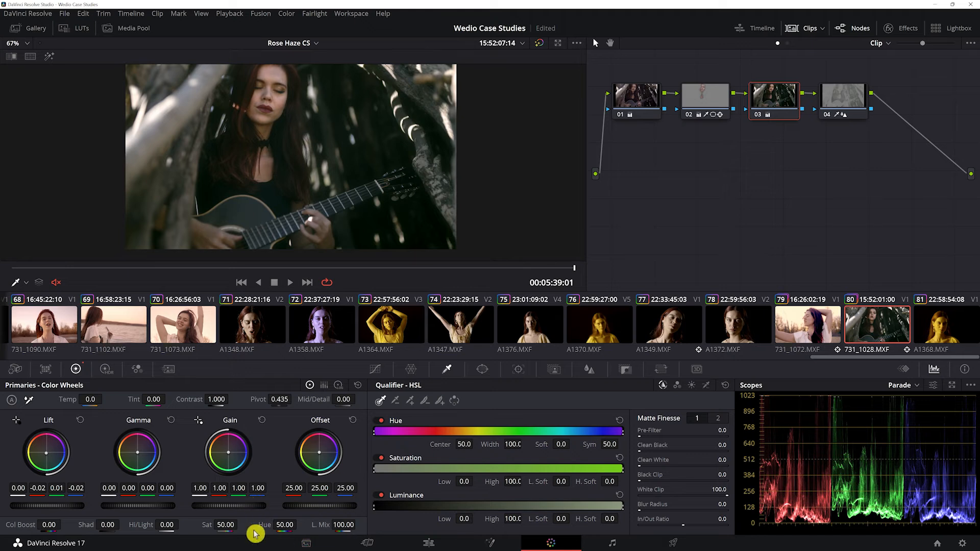
drag(46, 452, 45, 453)
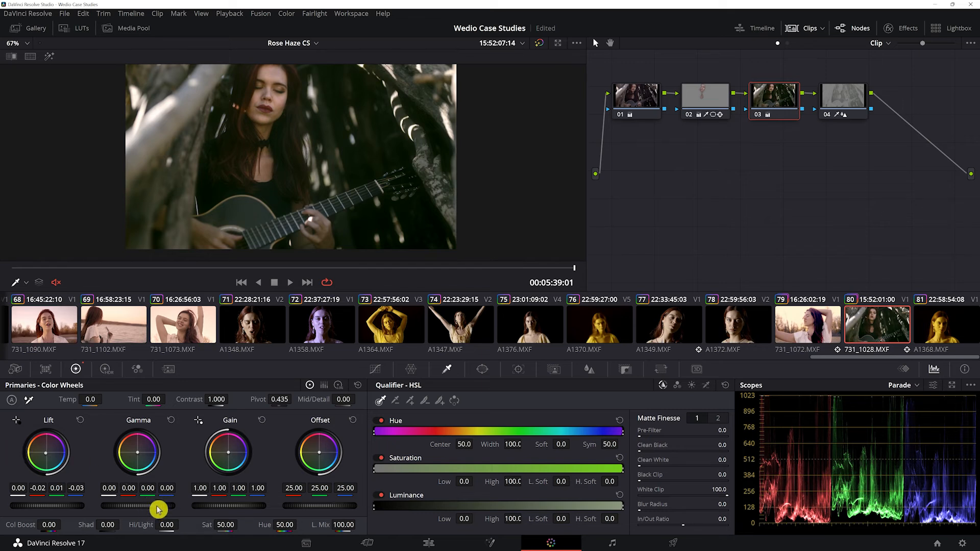
drag(138, 505, 134, 505)
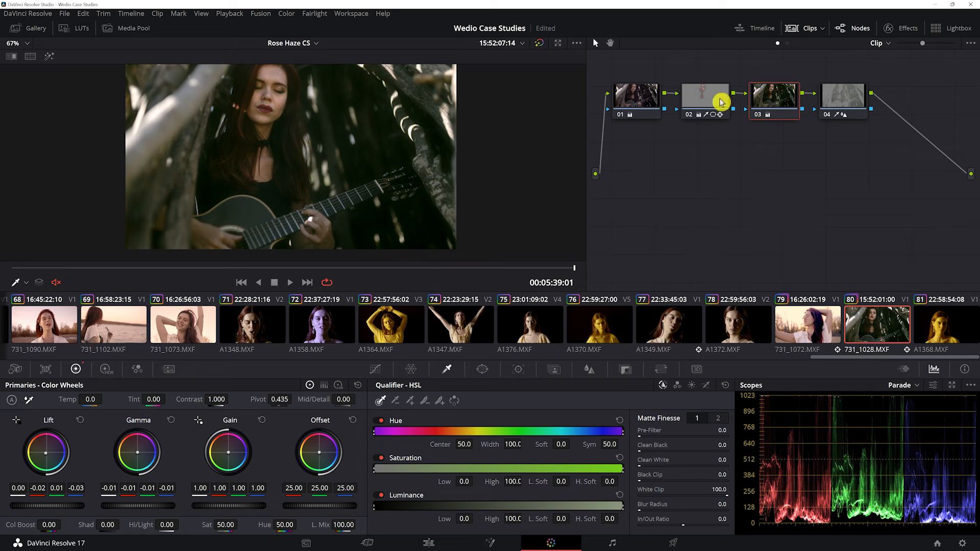
- Reshape node 02's oval window around the woman to Size 48.20, Aspect 21.56, Pan 47.52, Tilt 50.10, Rotate 5.16 and Soft 1 11.47
click(696, 98)
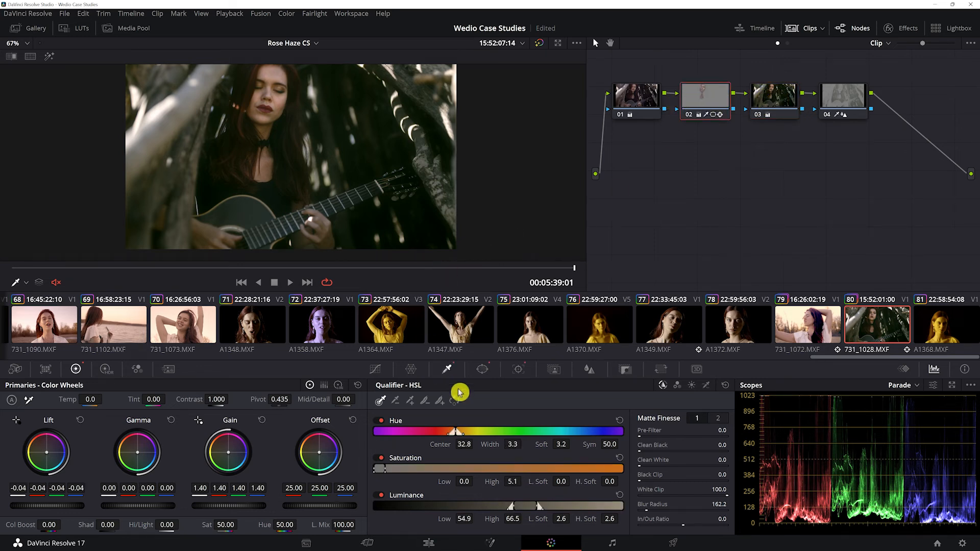
click(481, 372)
drag(301, 123, 305, 120)
drag(255, 187, 245, 249)
drag(300, 149, 308, 149)
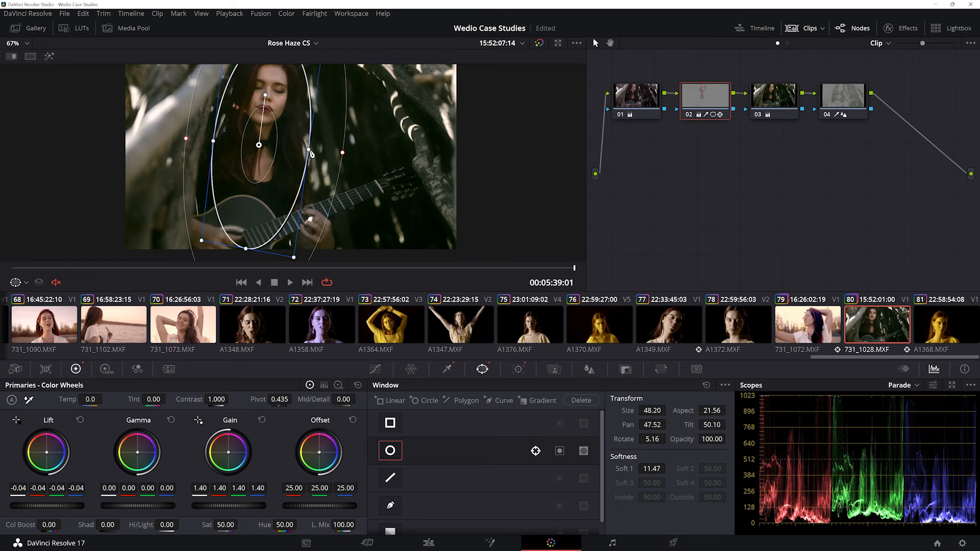
- Check the window's track on node 02 and reset the node's HSL qualifier so only the oval window limits the grade
click(518, 369)
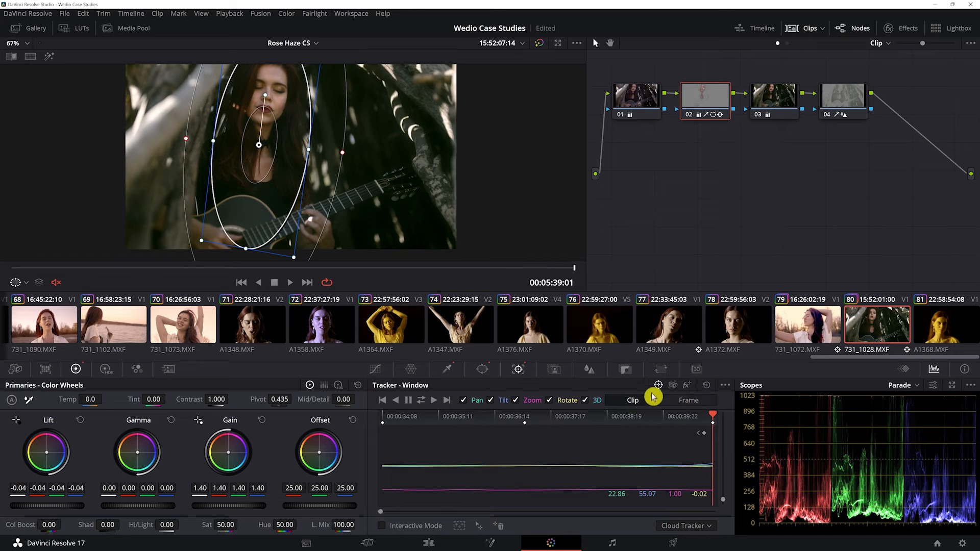
drag(388, 424, 585, 425)
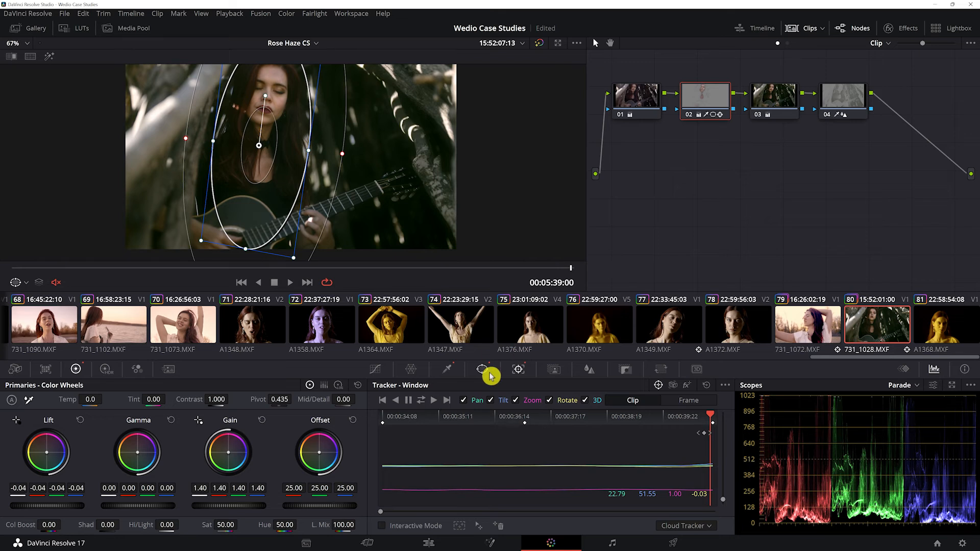
click(448, 369)
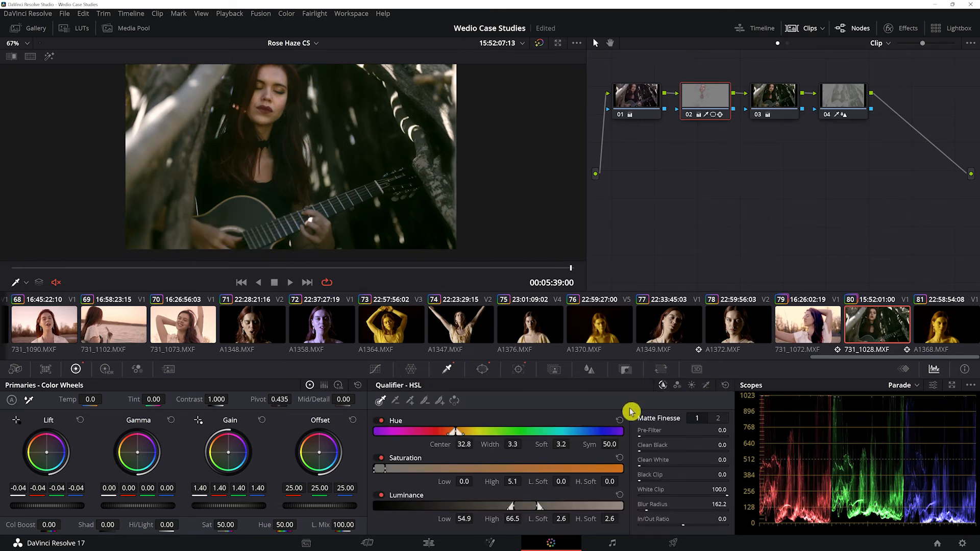
click(726, 388)
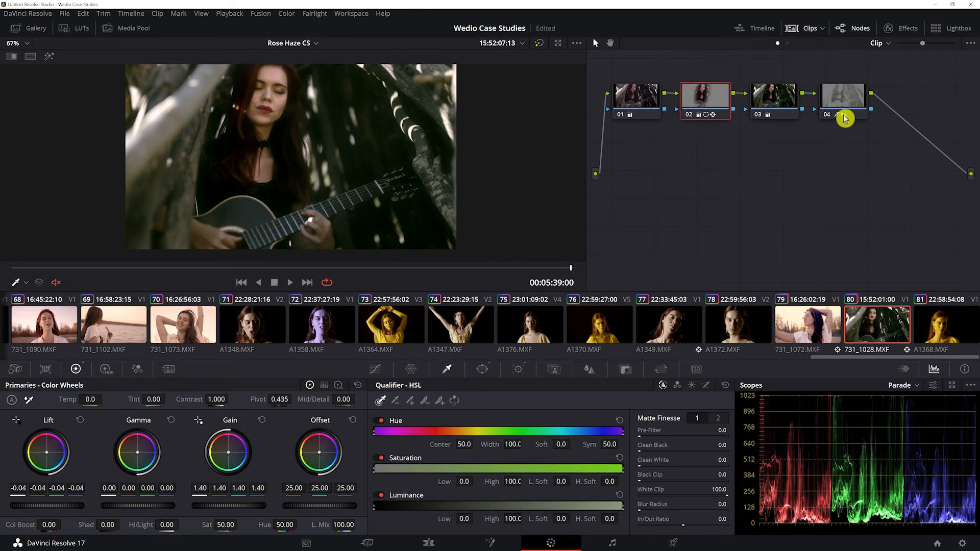
- Raise node 03's Lift to 0.01 master, -0.01 red, 0.02 green and -0.02 blue
click(782, 100)
drag(59, 508, 69, 507)
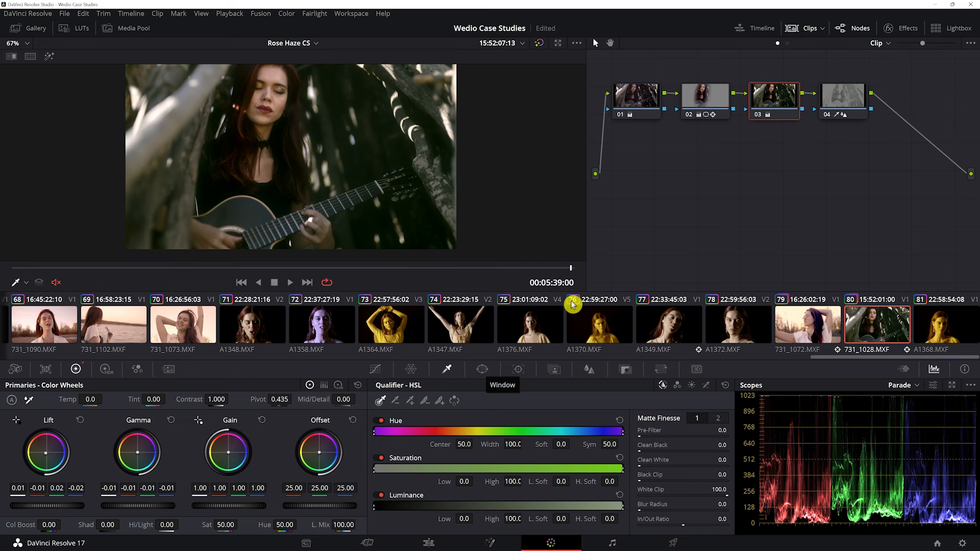
- On node 04, lower the shadow Lift to -0.05 on all channels and compare the image with the node on and off
click(833, 104)
drag(56, 512, 31, 512)
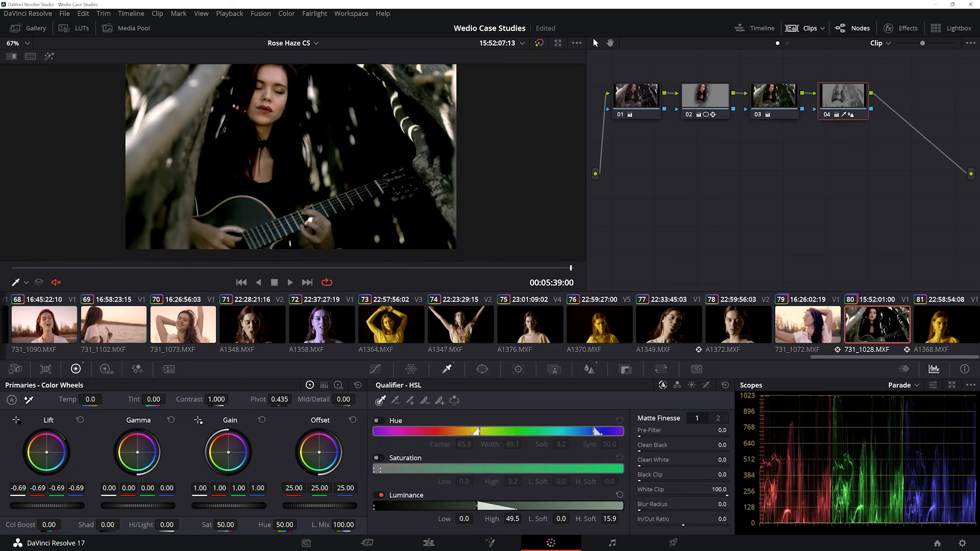
click(80, 420)
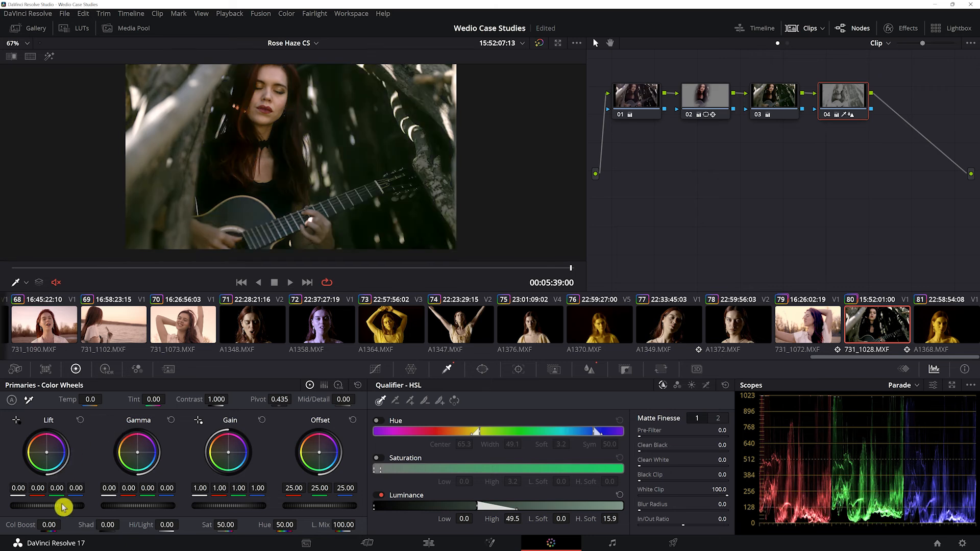
drag(56, 505, 4, 506)
click(80, 420)
key(ctrl+d)
key(ctrl+d)
key(ctrl+d)
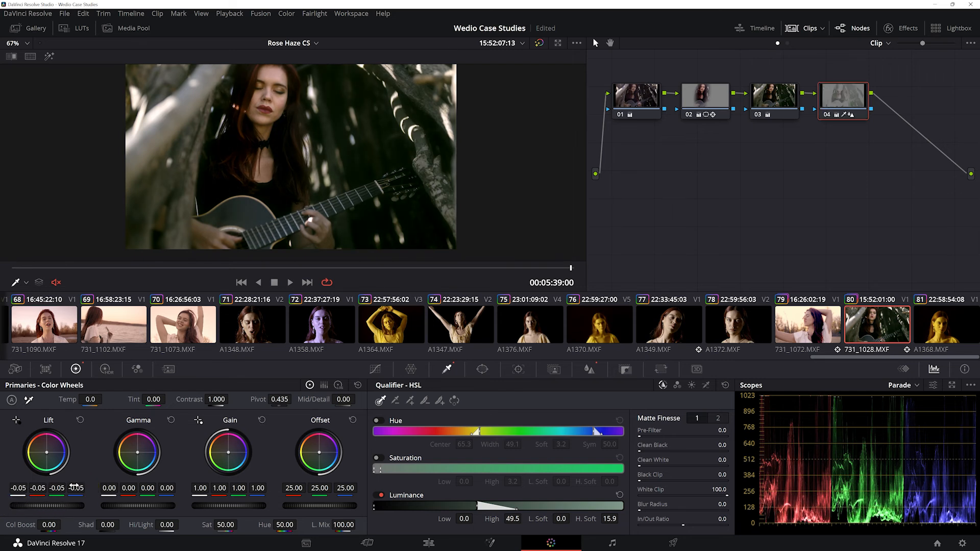
- Add an oval window to node 04 around the woman with Size 51.81, Aspect 27.90, Pan 47.83, Tilt 50.04, Rotate 2.44 and Soft 1 5.60
click(482, 369)
click(390, 450)
drag(299, 167, 267, 142)
drag(259, 181, 259, 206)
drag(261, 182, 261, 188)
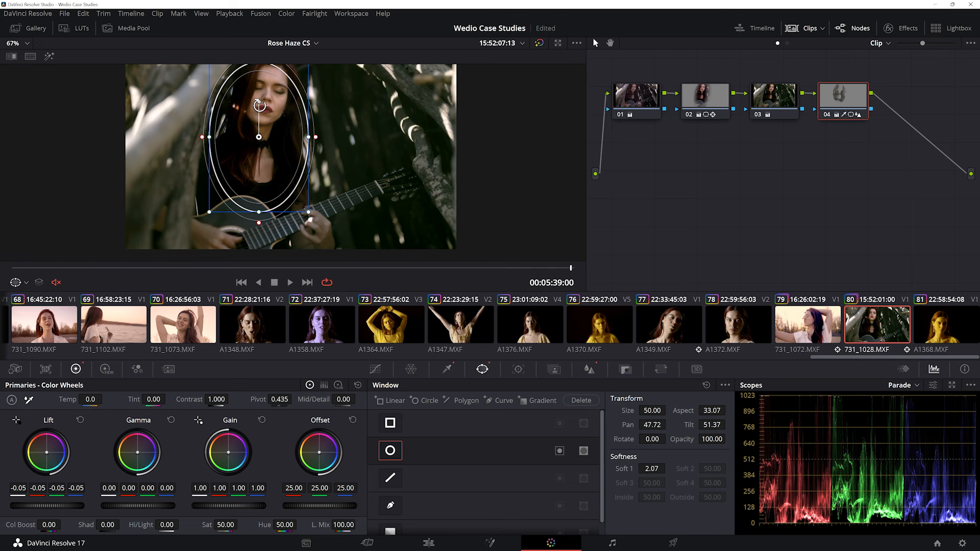
drag(259, 105, 260, 104)
drag(309, 129, 320, 133)
drag(269, 177, 269, 191)
drag(261, 231, 256, 253)
drag(271, 133, 334, 159)
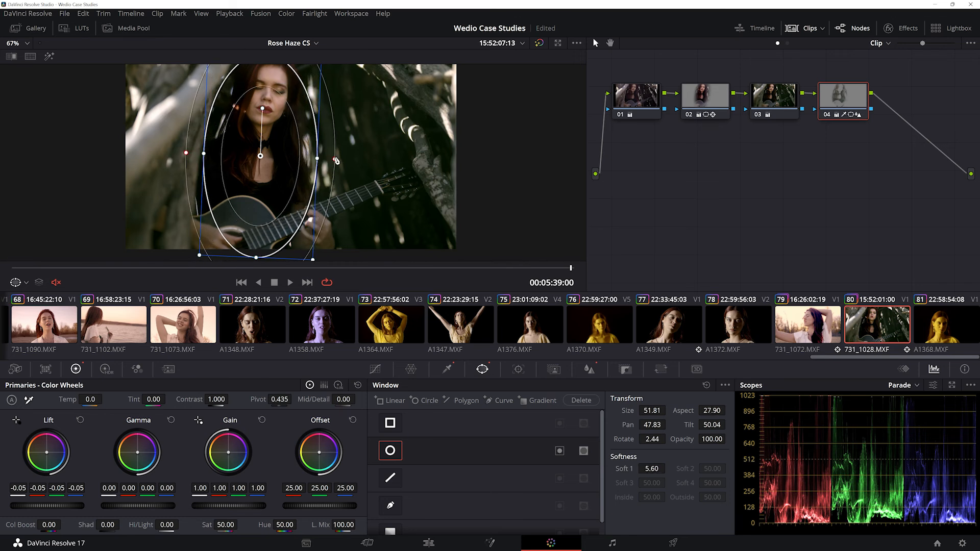
- Track node 04's oval window backward to the start of the clip and invert it so the grade affects only the surroundings
click(517, 370)
click(396, 401)
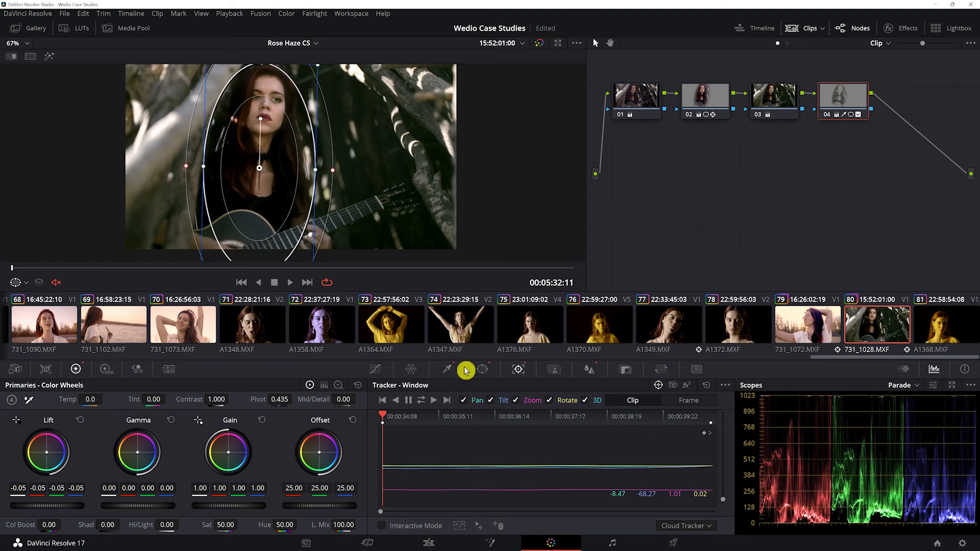
click(483, 369)
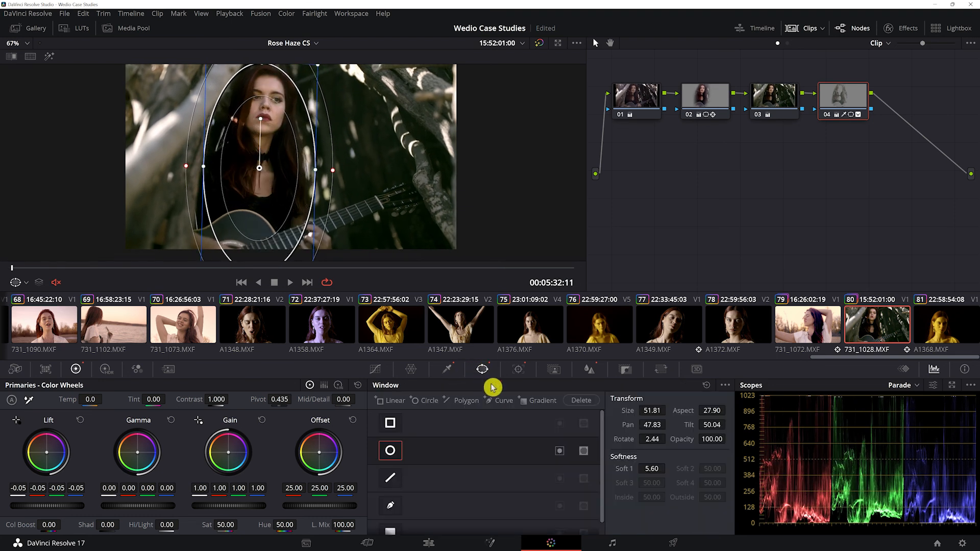
click(562, 452)
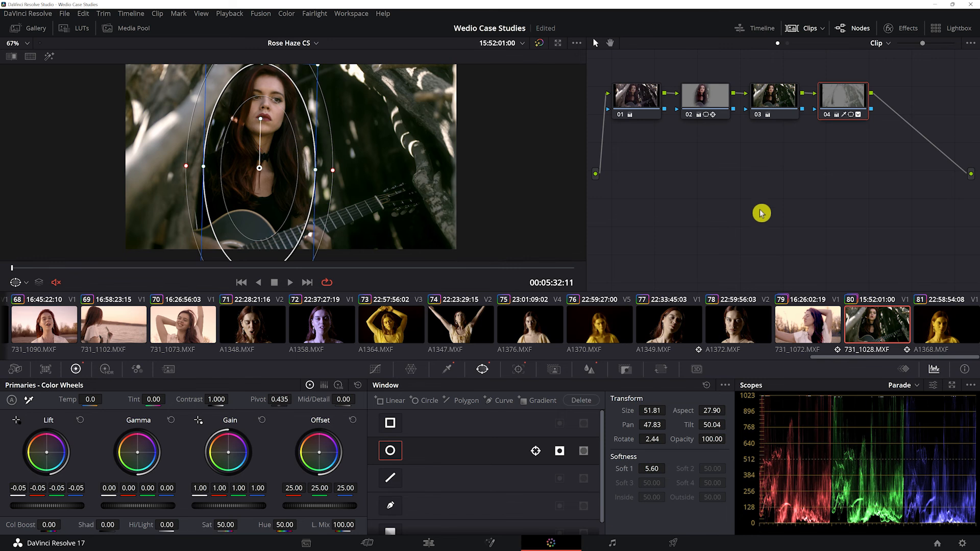
- Load Version 1 of the guitar clip's grade to compare the looks, and load Version 2 again
right_click(857, 328)
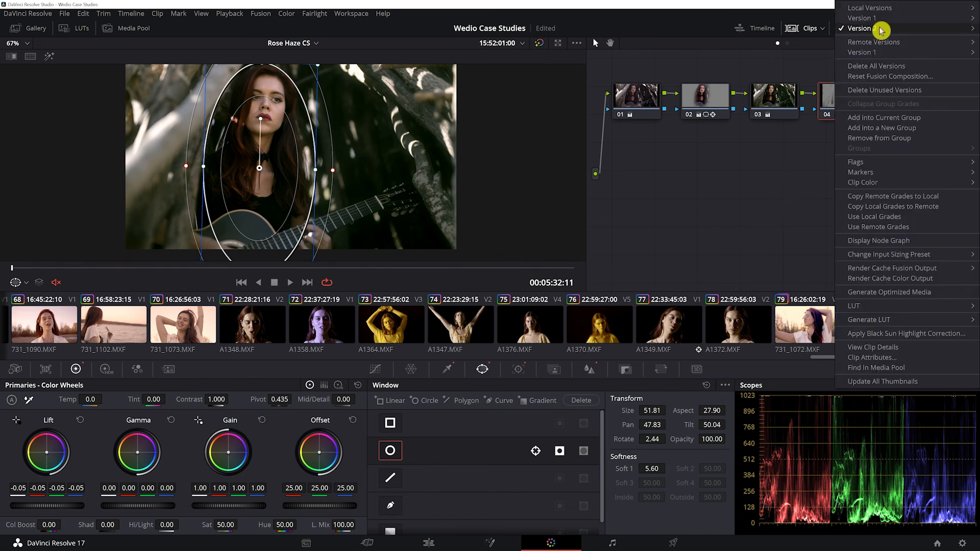
mouse_move(876, 23)
click(818, 20)
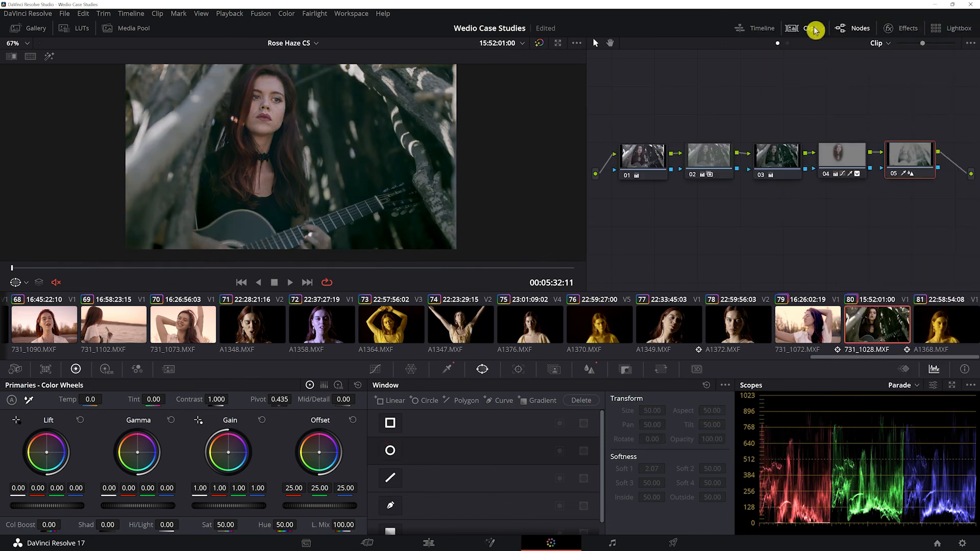
right_click(885, 332)
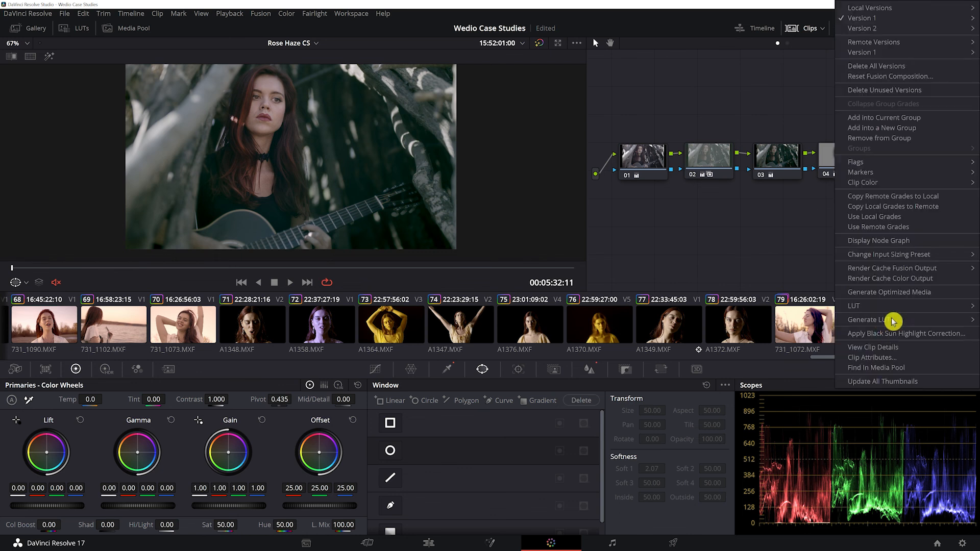
mouse_move(877, 29)
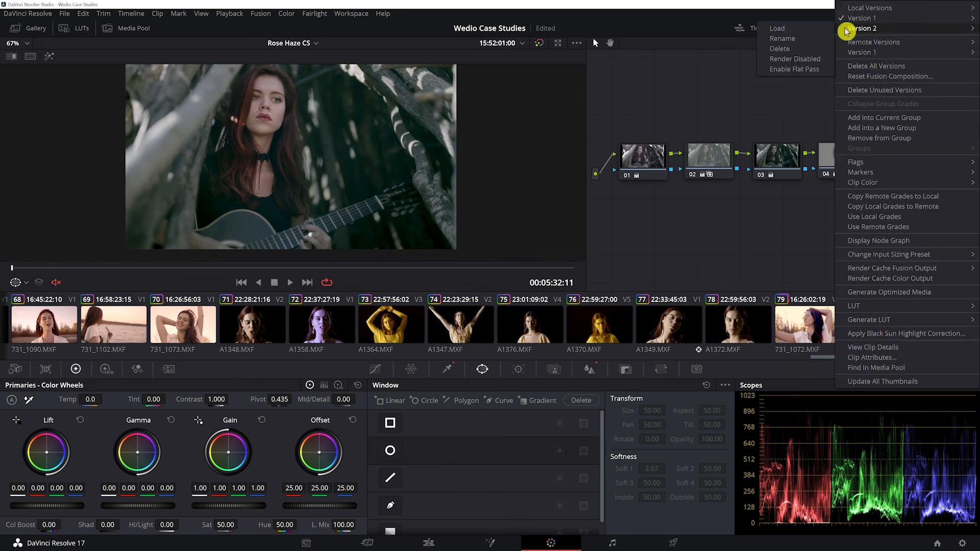
click(818, 32)
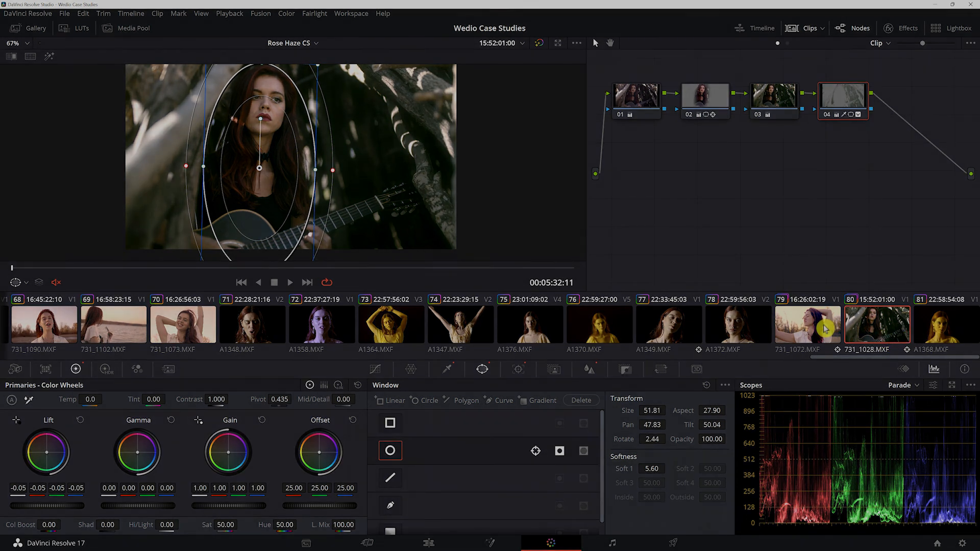
click(819, 329)
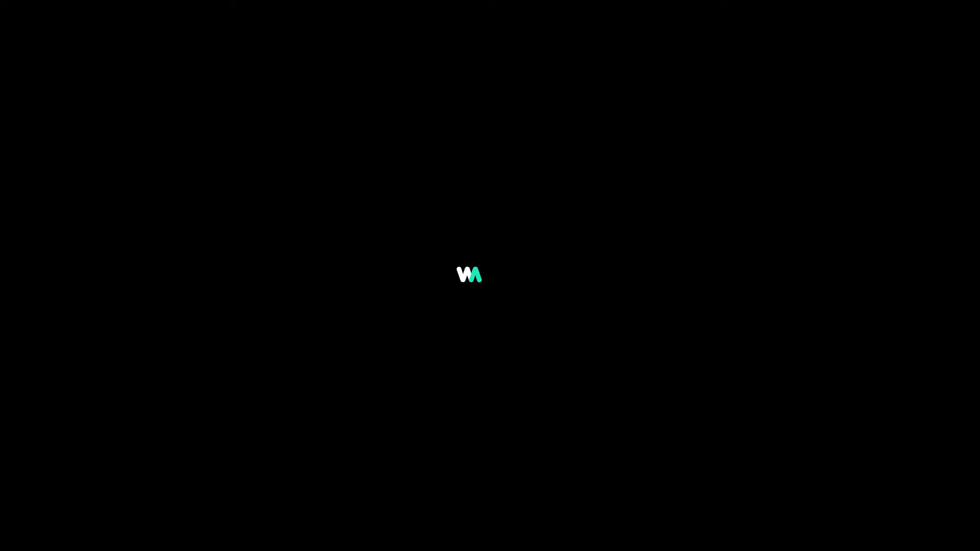